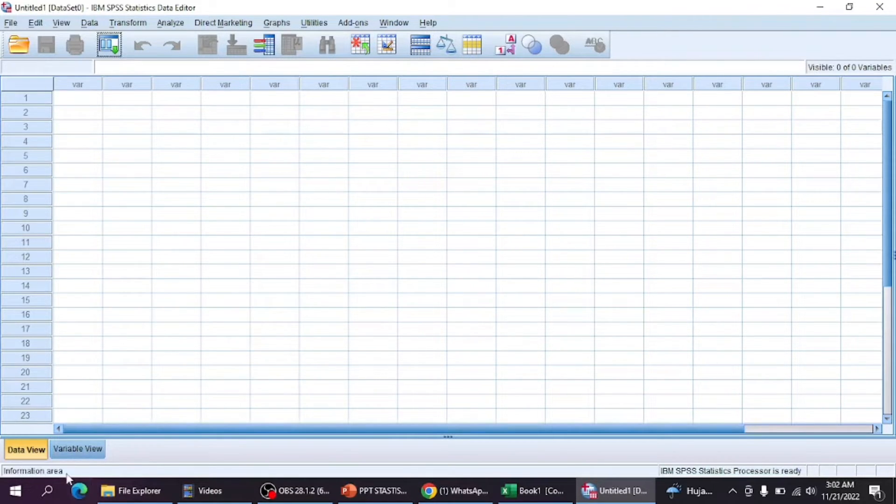
Define three variables named X1, X2 and Y in the first three rows of the Variable View
{"action": "left_click", "coordinate": [67, 449]}
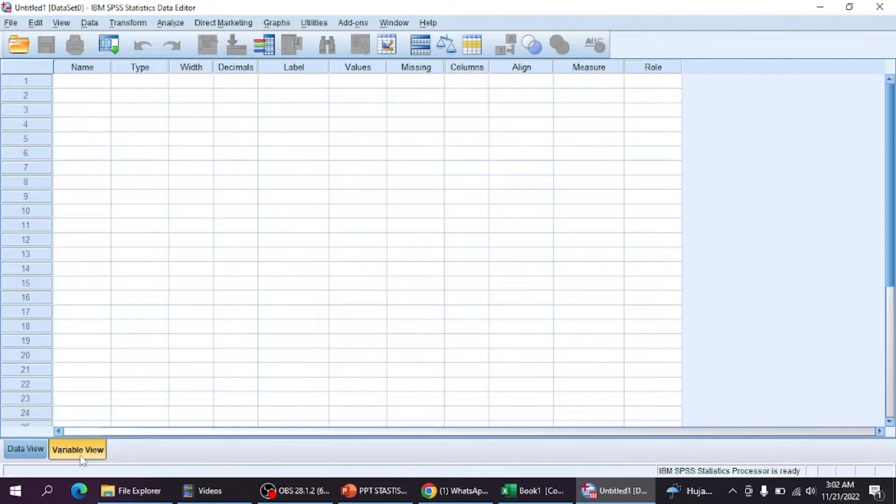
{"action": "left_click", "coordinate": [93, 84]}
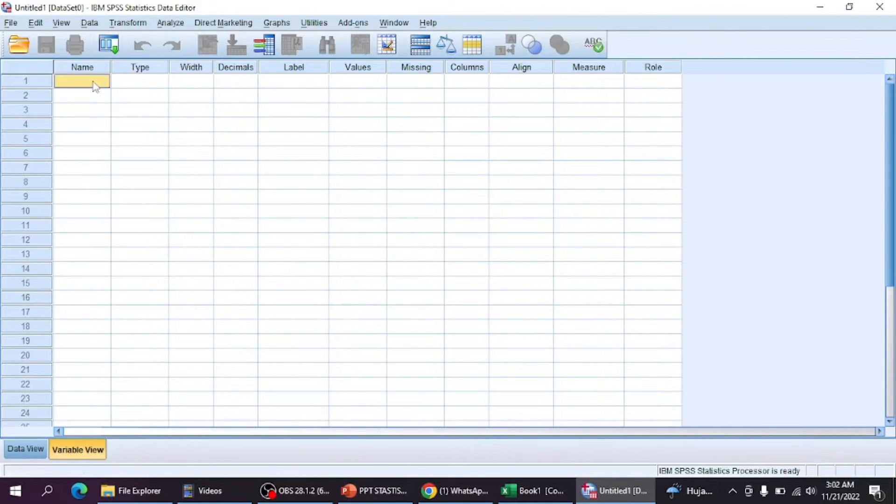
{"action": "left_click", "coordinate": [95, 86]}
{"action": "type", "text": "X1"}
{"action": "key", "text": "Return"}
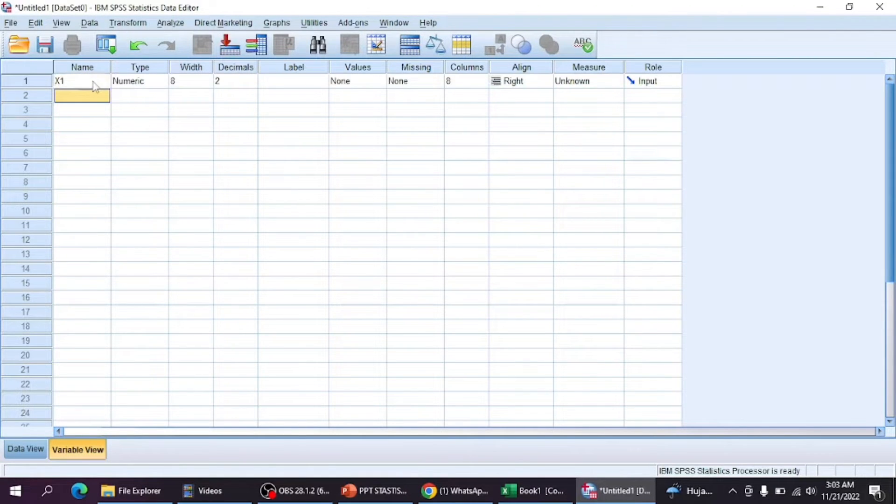
{"action": "type", "text": "X2"}
{"action": "key", "text": "Return"}
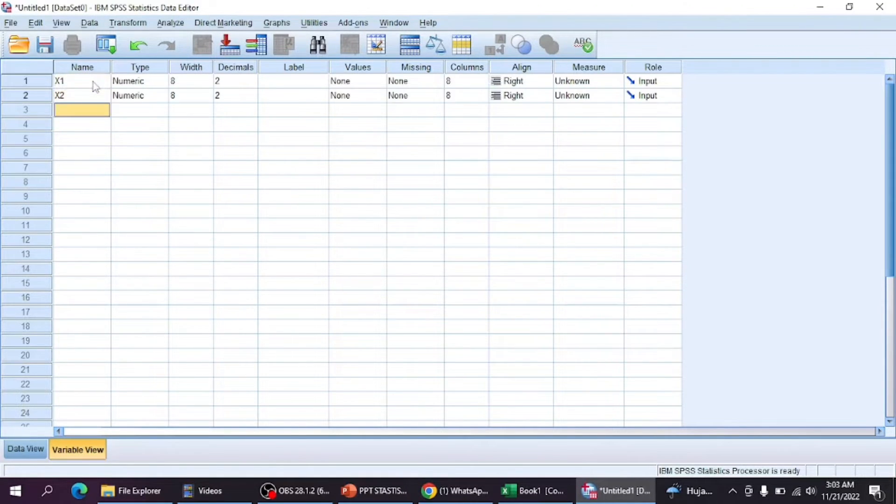
{"action": "type", "text": "Y"}
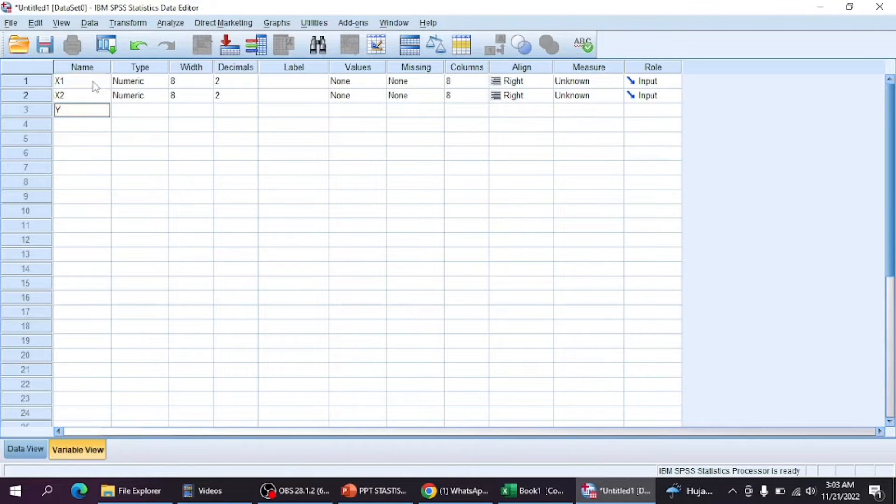
Set the decimals of the variables X1, X2 and Y to 0
{"action": "left_click", "coordinate": [248, 84]}
{"action": "left_click", "coordinate": [252, 84]}
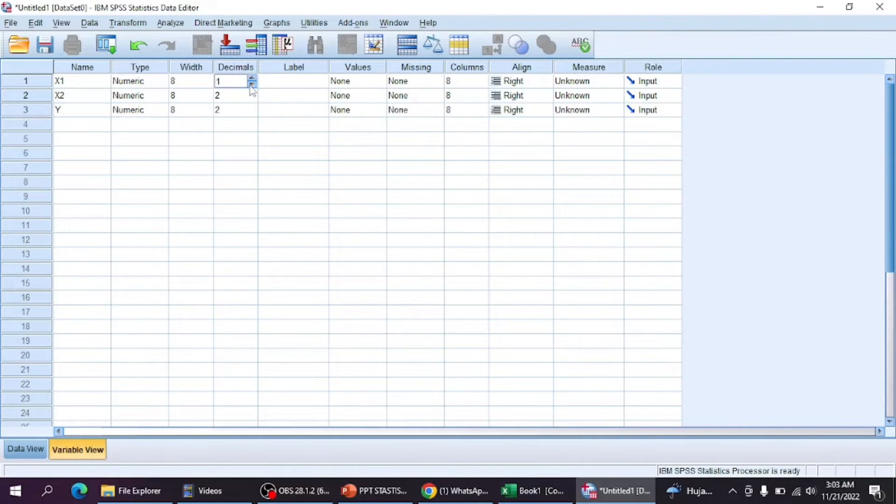
{"action": "left_click", "coordinate": [252, 85]}
{"action": "left_click", "coordinate": [246, 96]}
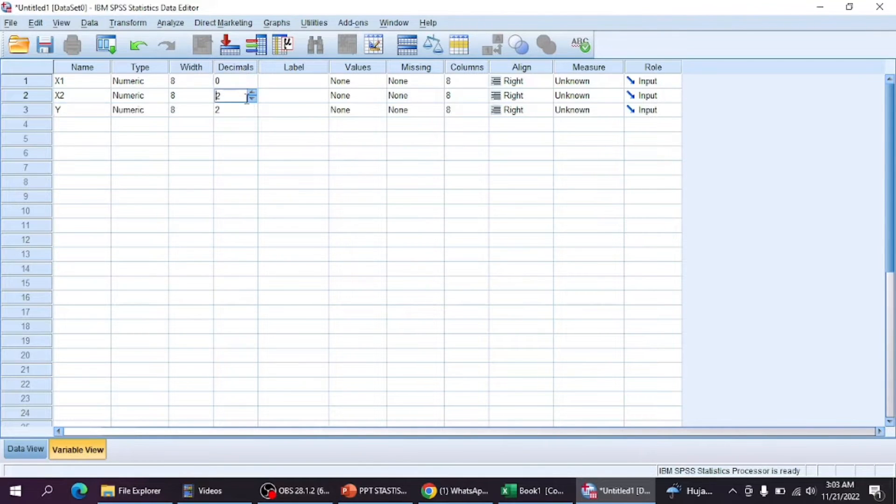
{"action": "left_click", "coordinate": [252, 99]}
{"action": "left_click", "coordinate": [252, 99]}
{"action": "left_click", "coordinate": [253, 116]}
{"action": "left_click", "coordinate": [252, 112]}
{"action": "left_click", "coordinate": [252, 112]}
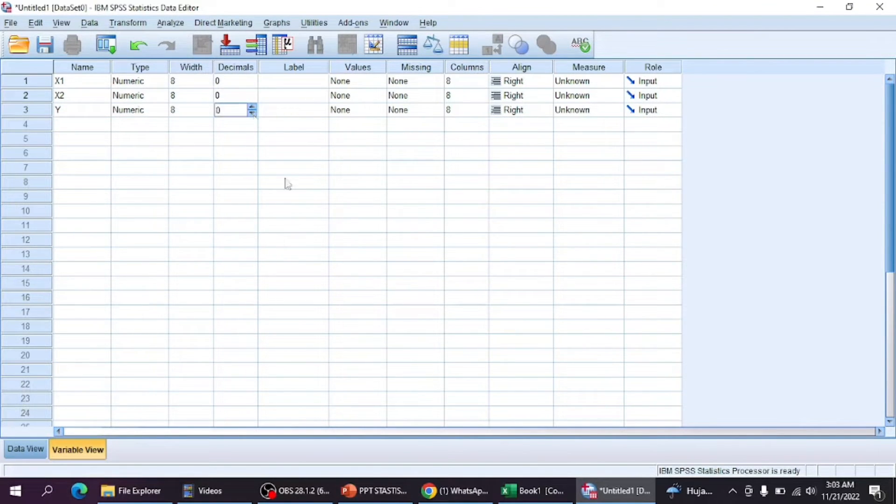
Copy the X1, X2 and Y values without headers from Book1 in Excel into the SPSS Data View, starting at row 1 of X1
{"action": "left_click", "coordinate": [18, 448]}
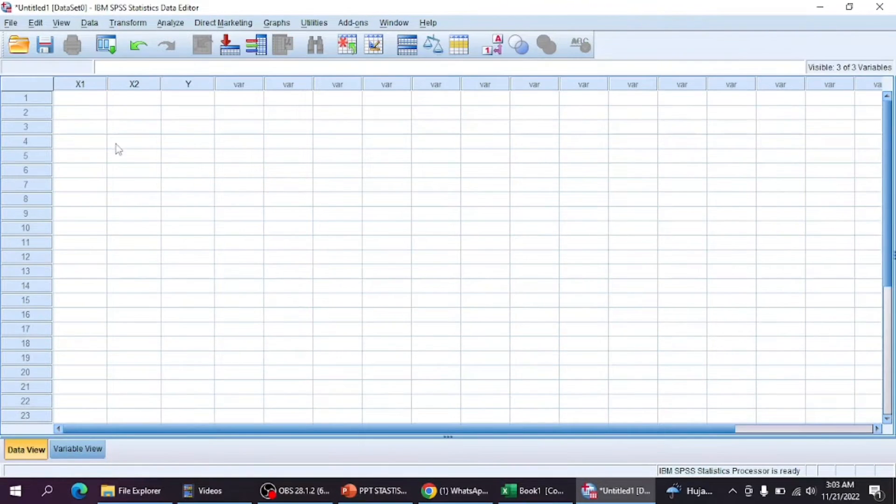
{"action": "left_click", "coordinate": [92, 100]}
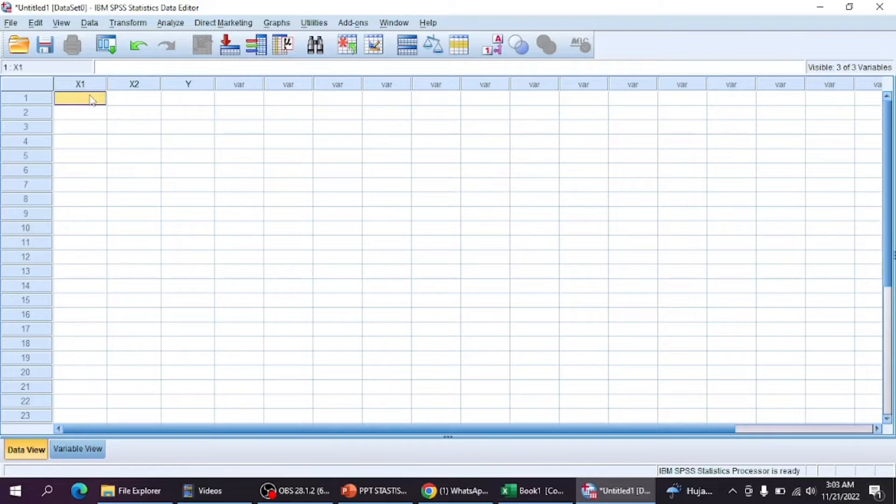
{"action": "left_click", "coordinate": [544, 495]}
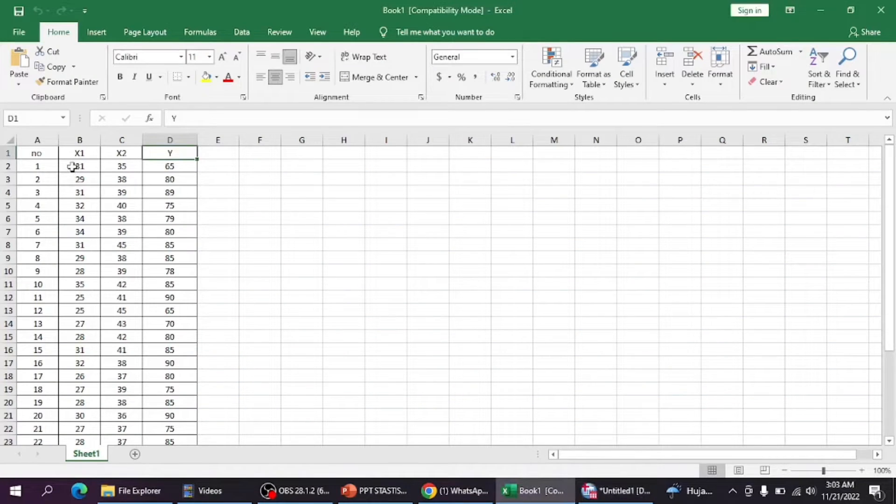
{"action": "left_click_drag", "start_coordinate": [71, 167], "coordinate": [160, 364]}
{"action": "key", "text": "ctrl+c"}
{"action": "key", "text": "alt+Tab"}
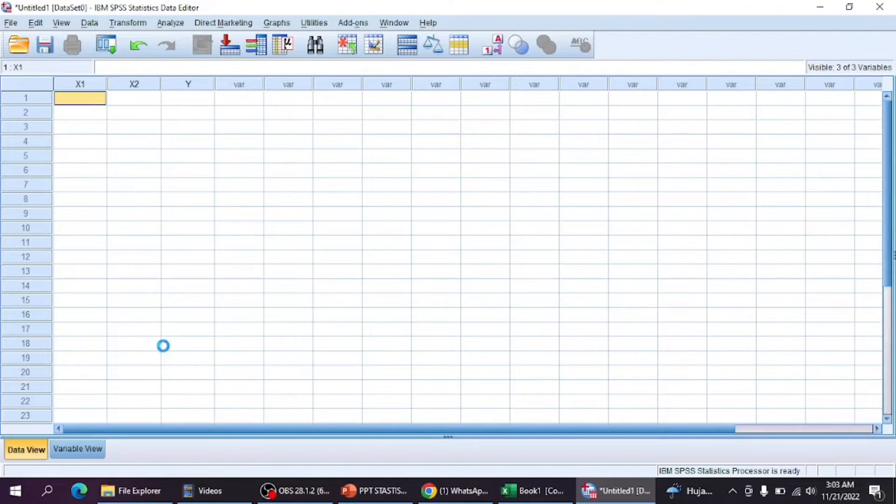
{"action": "key", "text": "ctrl+v"}
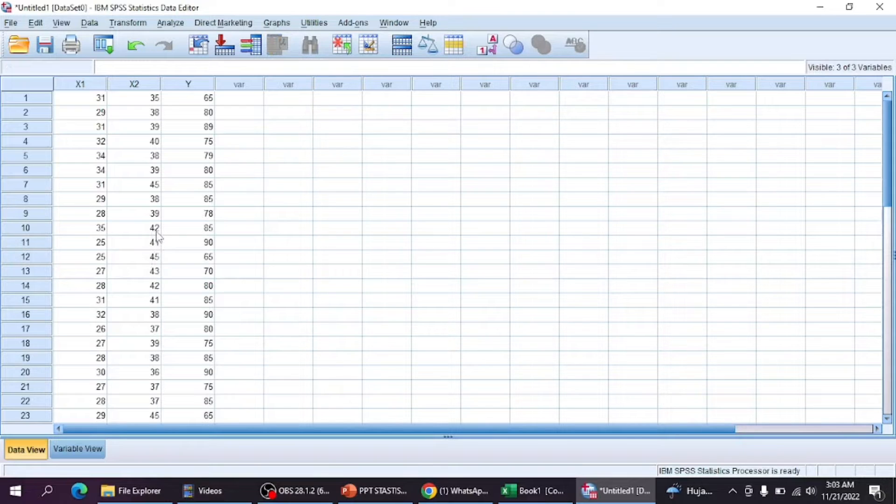
Start a Linear Regression analysis and assign Y as the dependent variable
{"action": "left_click", "coordinate": [164, 22]}
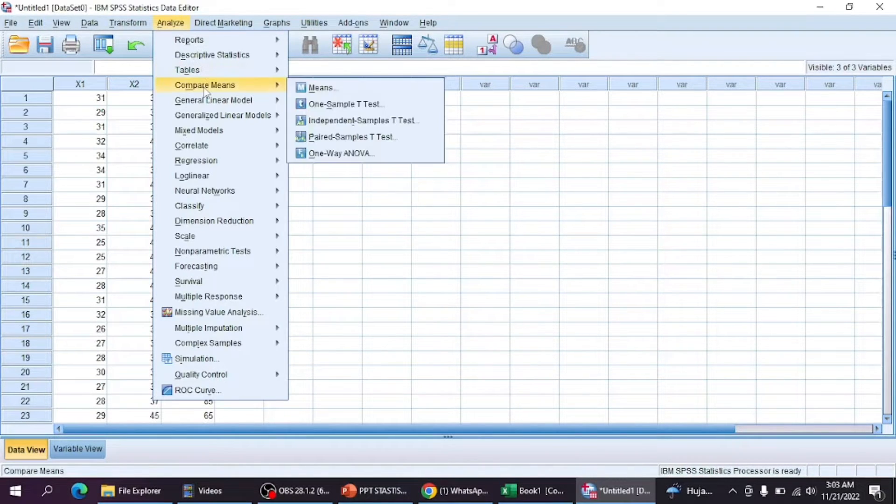
{"action": "mouse_move", "coordinate": [225, 162]}
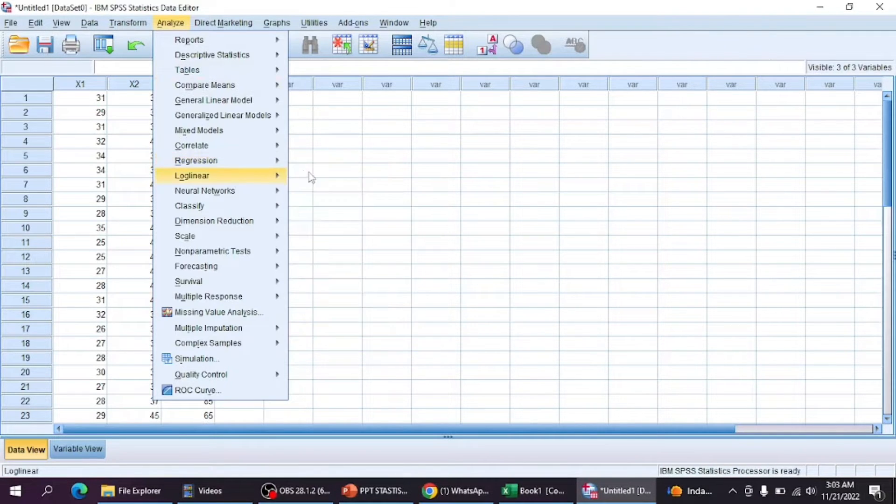
{"action": "mouse_move", "coordinate": [279, 161]}
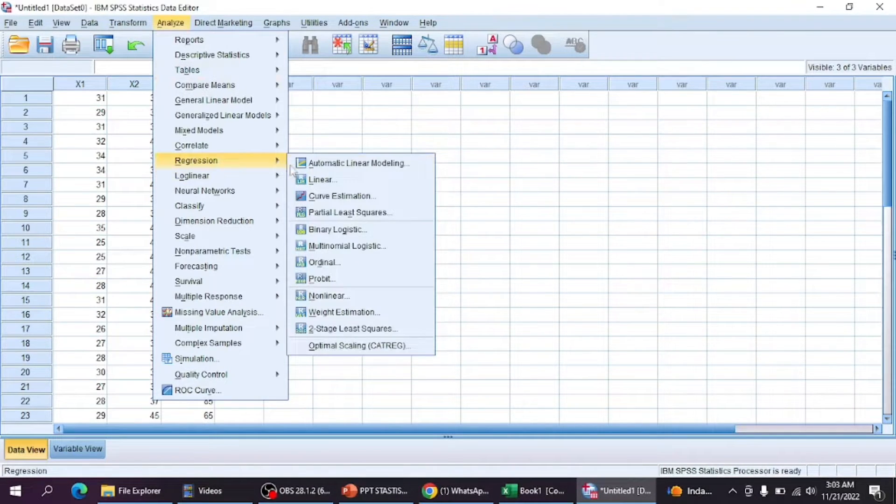
{"action": "left_click", "coordinate": [321, 179]}
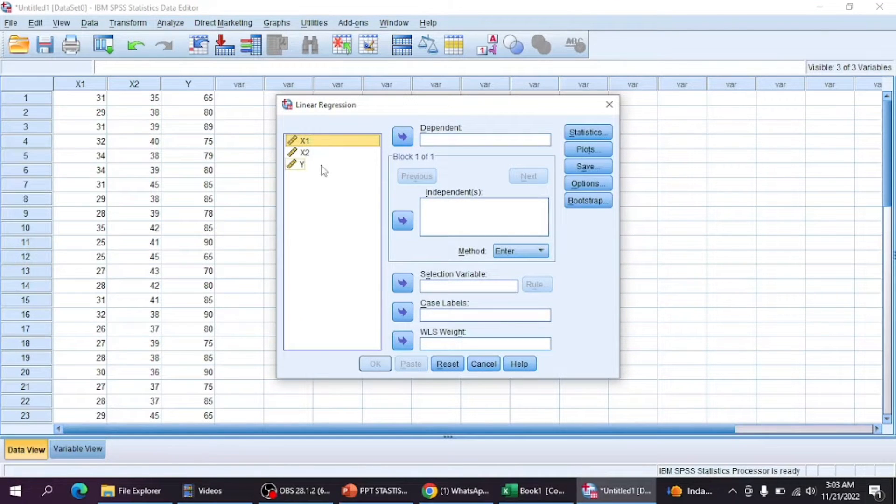
{"action": "left_click", "coordinate": [322, 166]}
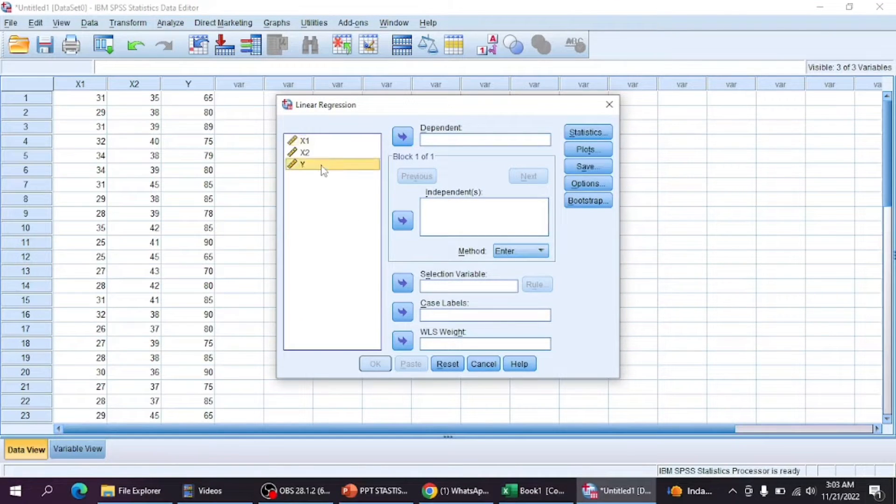
{"action": "left_click", "coordinate": [408, 138]}
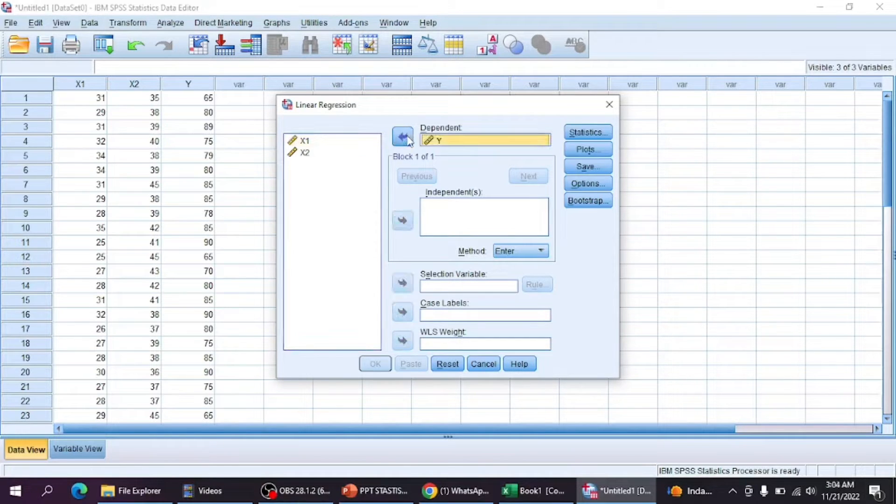
Assign X1 and X2 as the independent variables and run the regression with the Enter method
{"action": "left_click", "coordinate": [304, 141]}
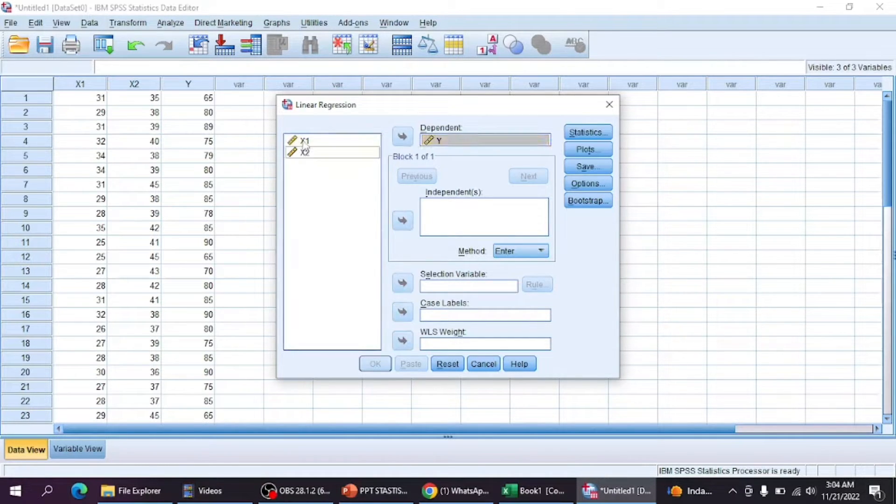
{"action": "left_click", "coordinate": [321, 154], "text": "shift"}
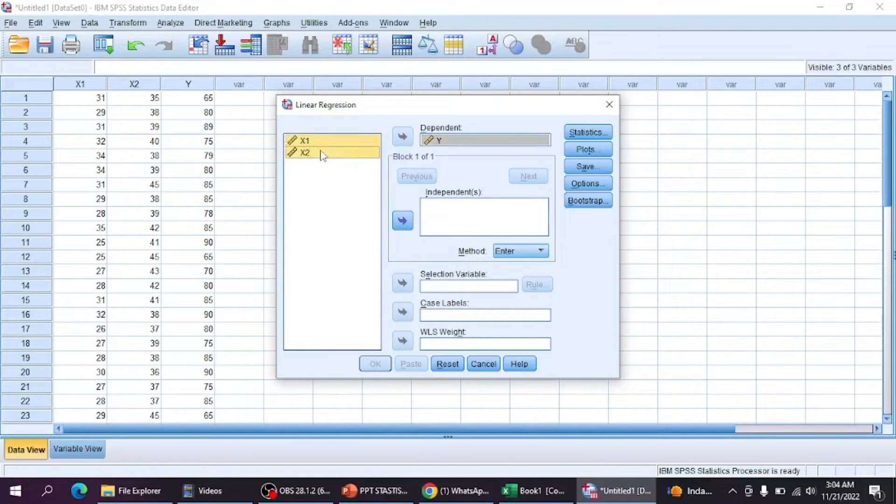
{"action": "left_click", "coordinate": [403, 221]}
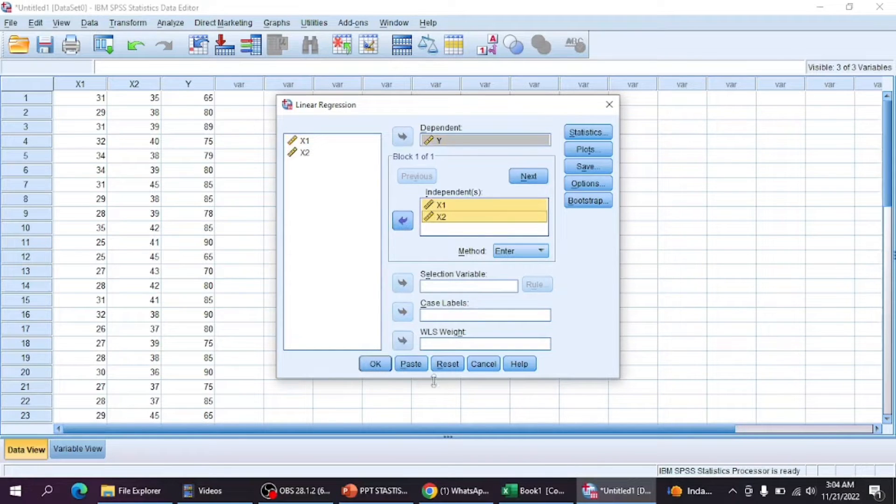
{"action": "left_click", "coordinate": [376, 368]}
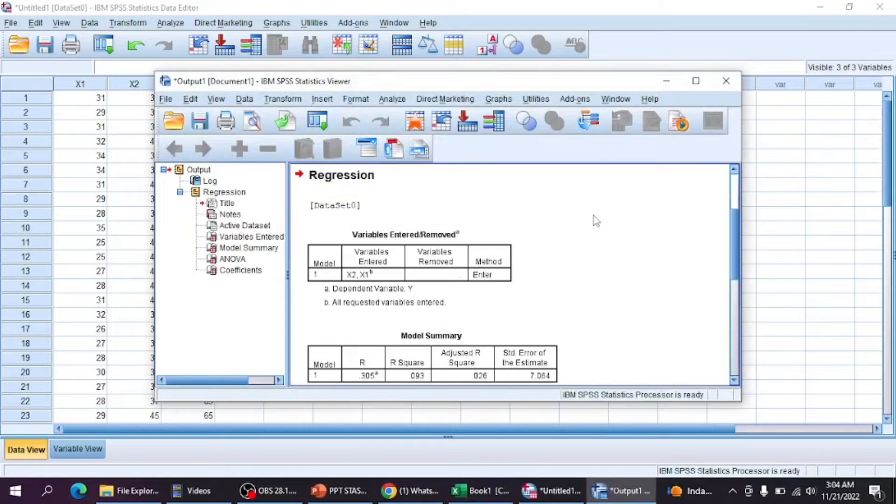
Examine the regression output, including the Model Summary, ANOVA and Coefficients tables
{"action": "scroll", "coordinate": [600, 259], "scroll_direction": "down", "scroll_amount": 5}
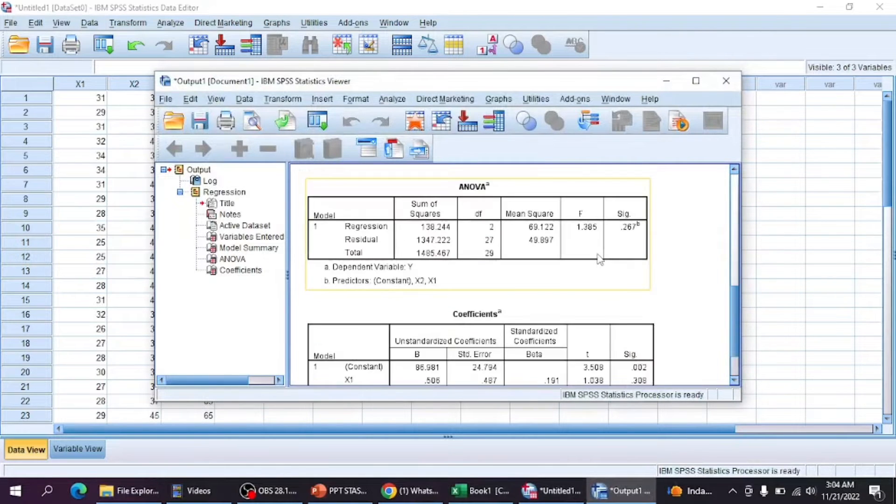
{"action": "scroll", "coordinate": [600, 259], "scroll_direction": "down", "scroll_amount": 2}
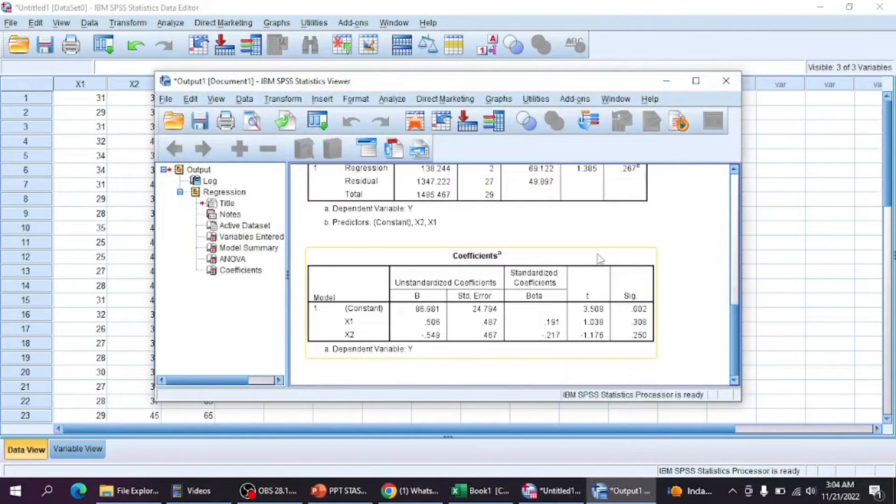
{"action": "scroll", "coordinate": [600, 259], "scroll_direction": "up", "scroll_amount": 9}
{"action": "scroll", "coordinate": [600, 259], "scroll_direction": "down", "scroll_amount": 9}
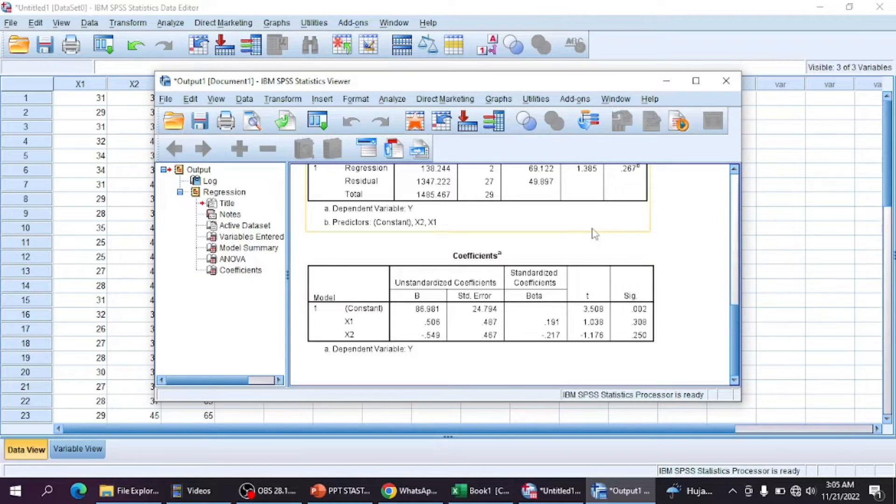
{"action": "left_click", "coordinate": [535, 310]}
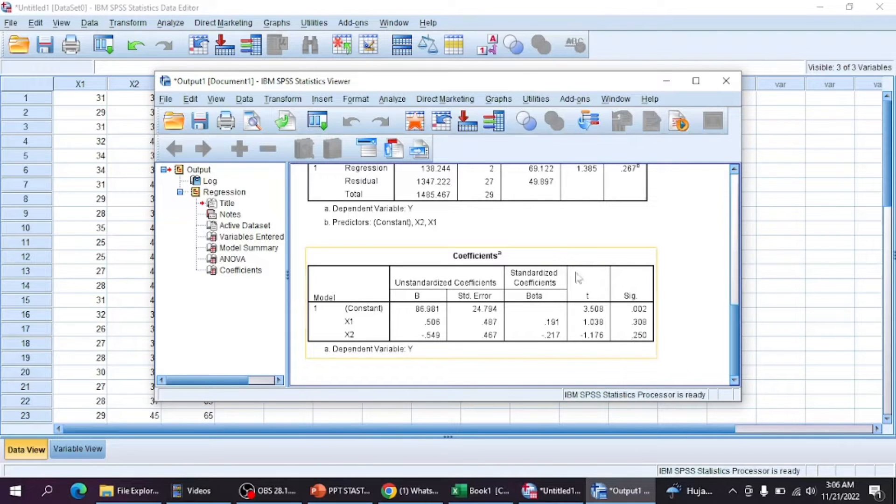
{"action": "scroll", "coordinate": [539, 225], "scroll_direction": "up", "scroll_amount": 6}
{"action": "scroll", "coordinate": [538, 225], "scroll_direction": "down", "scroll_amount": 2}
{"action": "scroll", "coordinate": [539, 228], "scroll_direction": "down", "scroll_amount": 3}
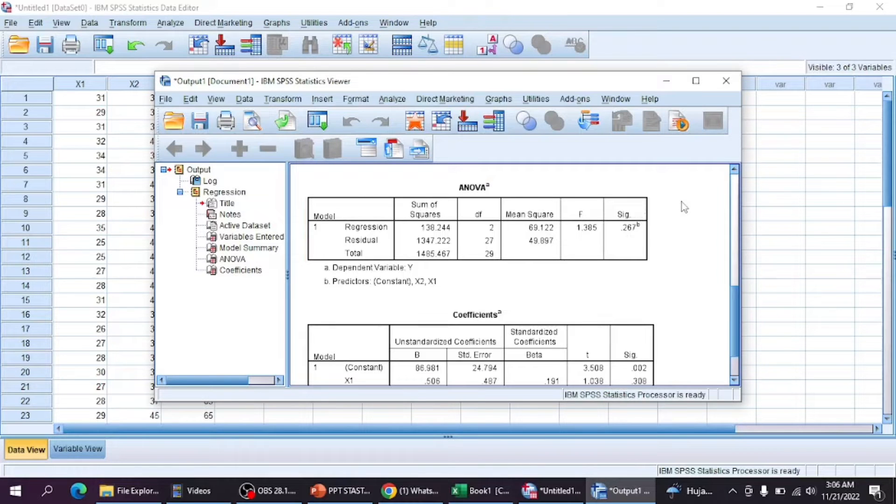
{"action": "scroll", "coordinate": [684, 207], "scroll_direction": "down", "scroll_amount": 2}
{"action": "scroll", "coordinate": [684, 207], "scroll_direction": "up", "scroll_amount": 6}
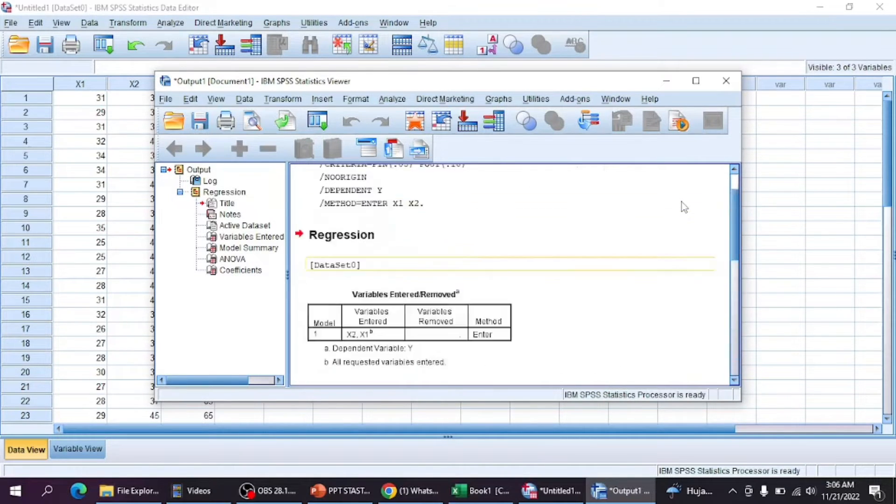
{"action": "scroll", "coordinate": [684, 207], "scroll_direction": "down", "scroll_amount": 7}
{"action": "scroll", "coordinate": [684, 207], "scroll_direction": "up", "scroll_amount": 4}
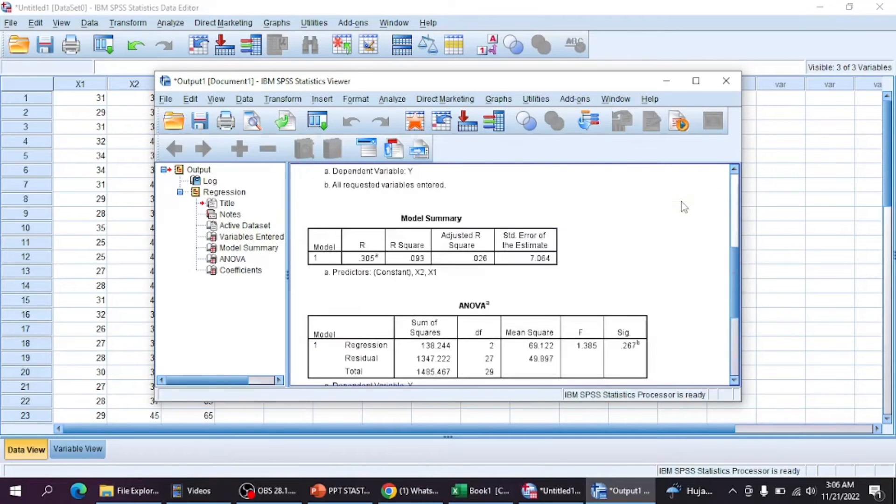
{"action": "left_click", "coordinate": [533, 248]}
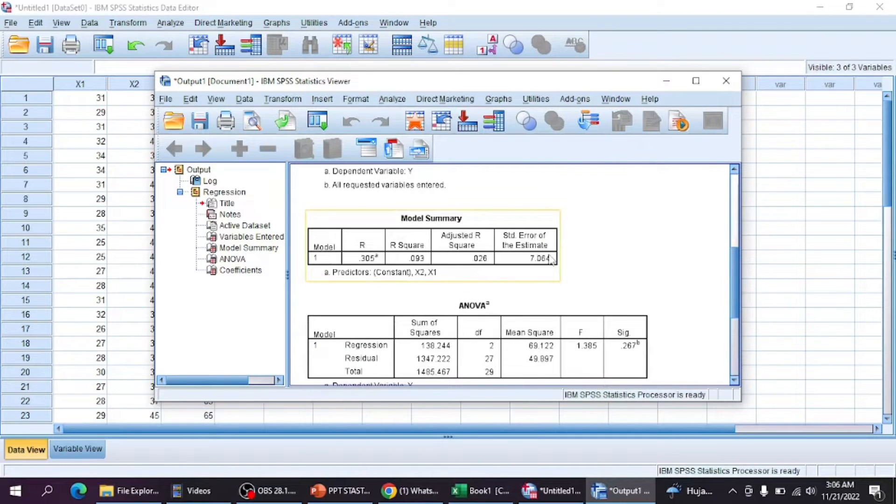
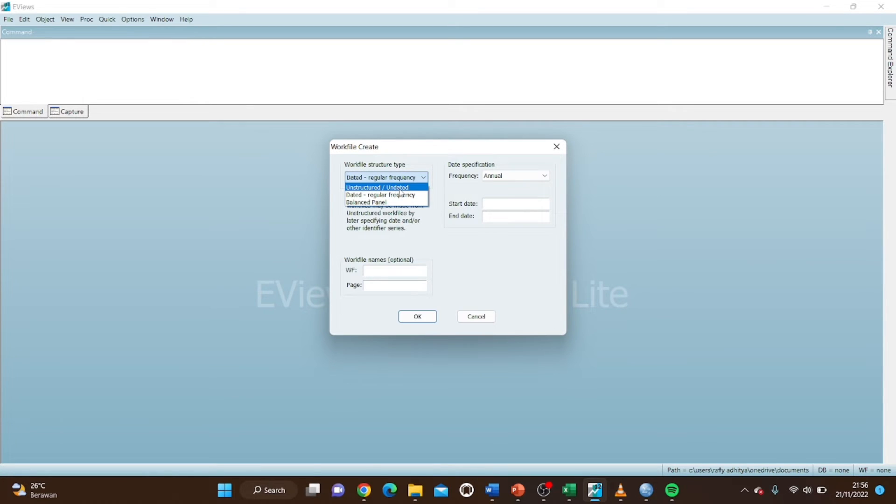
In EViews, create an Unstructured / Undated workfile with 30 observations
{"action": "left_click", "coordinate": [399, 188]}
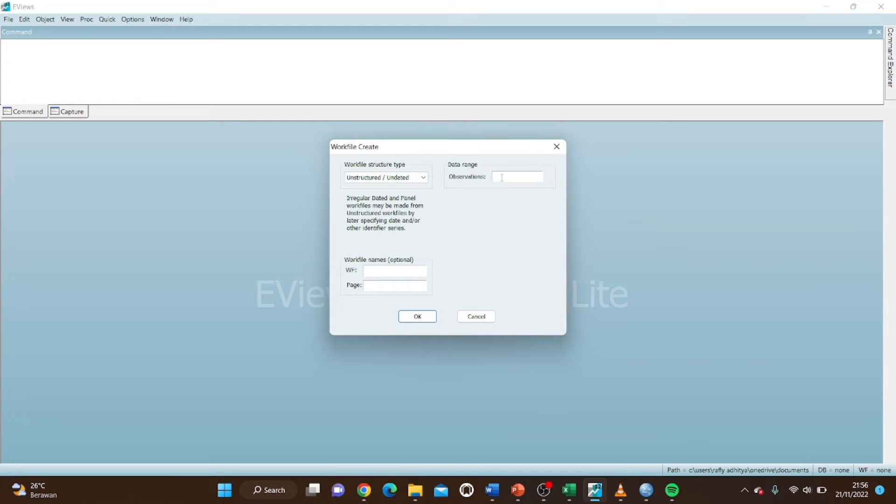
{"action": "type", "text": "30"}
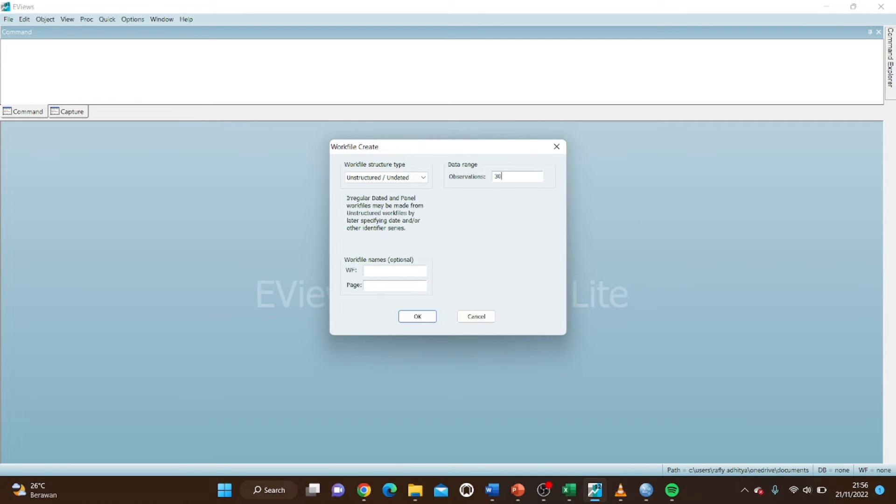
{"action": "left_click", "coordinate": [417, 317]}
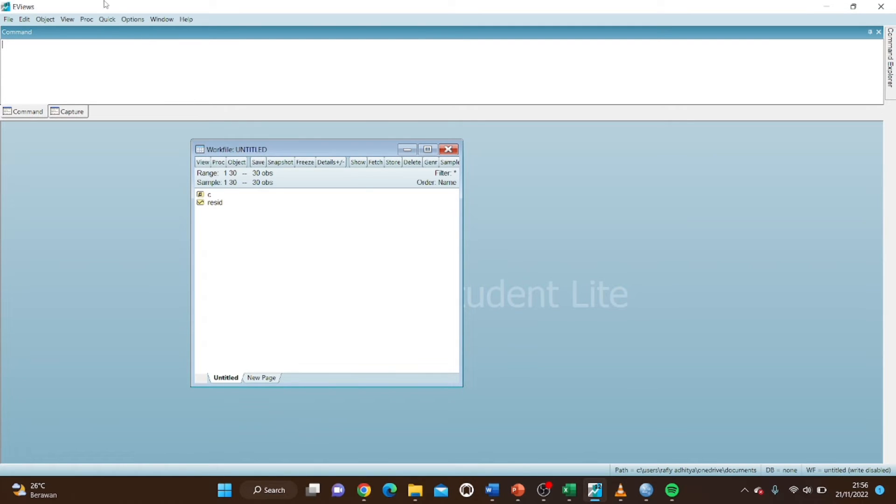
Create an empty group for editing series and paste in the X1, X2 and Y data copied from the Excel sheet
{"action": "left_click", "coordinate": [106, 20]}
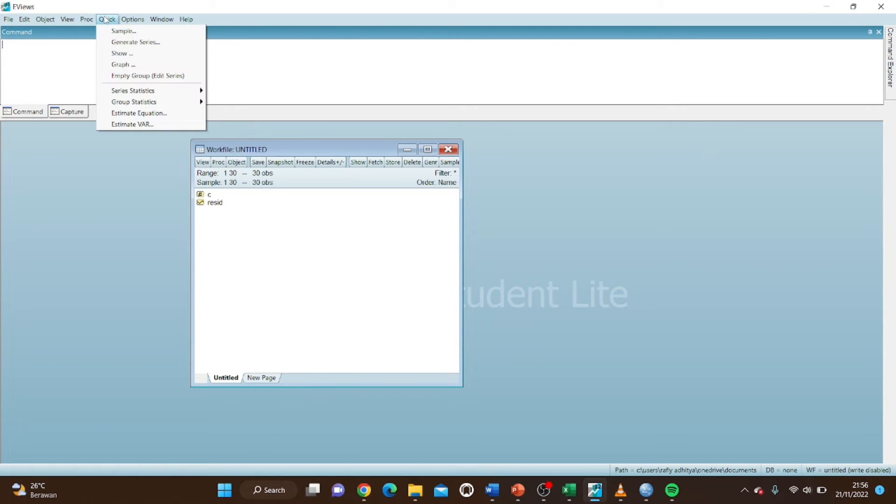
{"action": "left_click", "coordinate": [157, 76]}
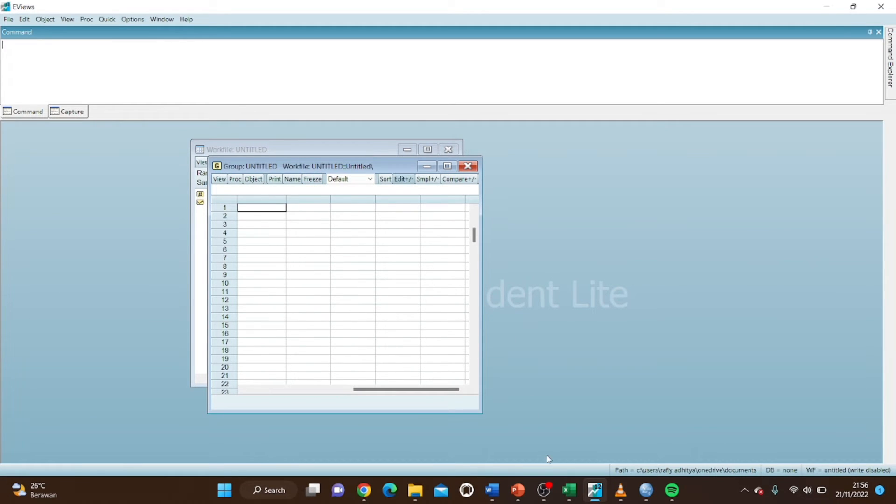
{"action": "left_click", "coordinate": [569, 491]}
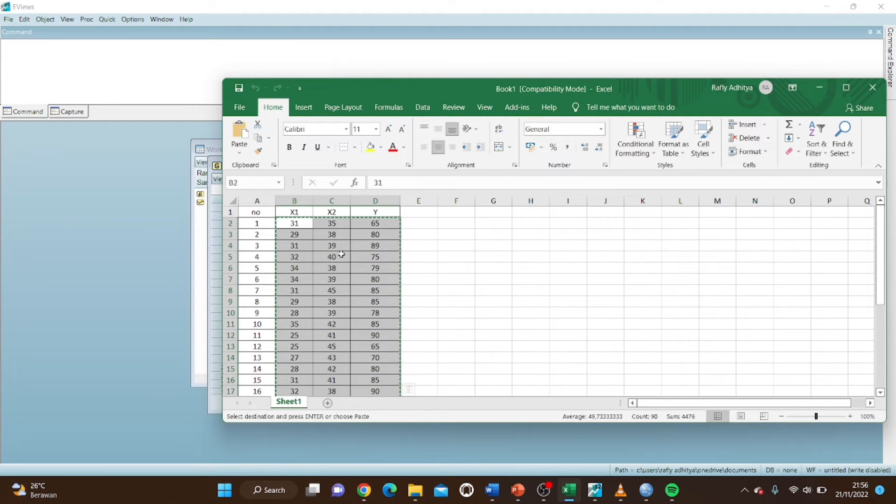
{"action": "key", "text": "alt+Tab"}
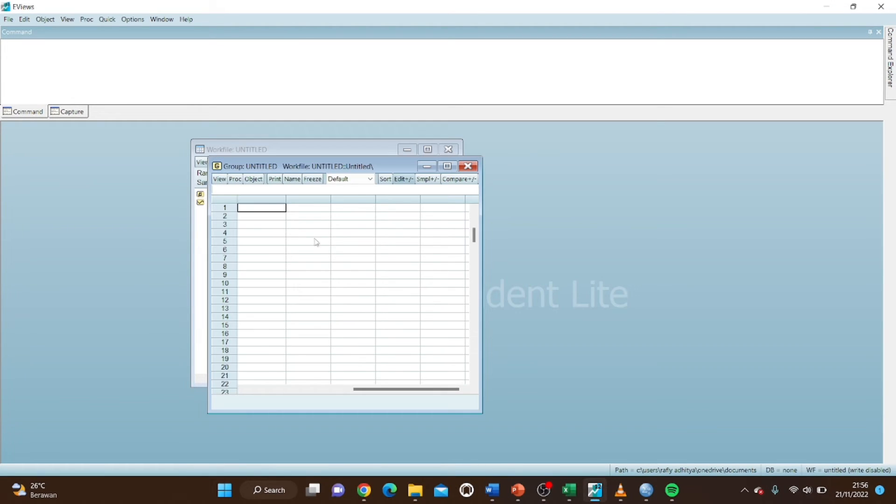
{"action": "key", "text": "ctrl+v"}
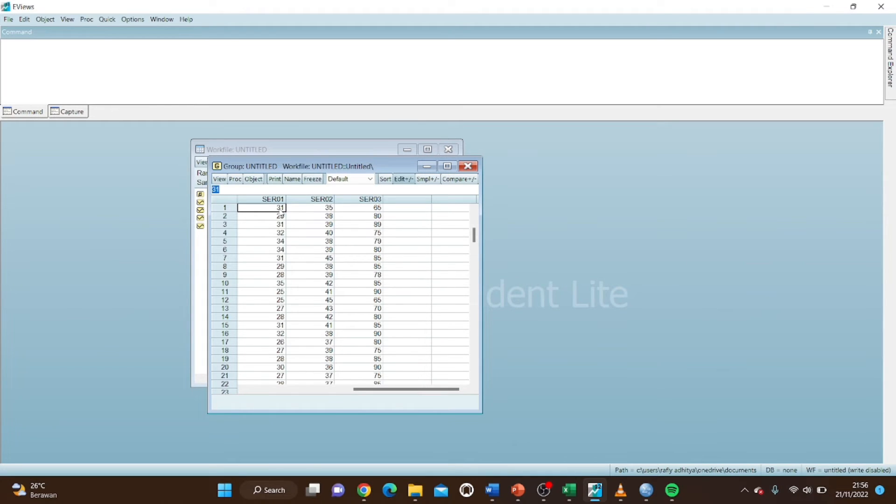
Rename the first pasted series, SER01, as X1 in the group's name row
{"action": "scroll", "coordinate": [280, 215], "scroll_direction": "up", "scroll_amount": 1}
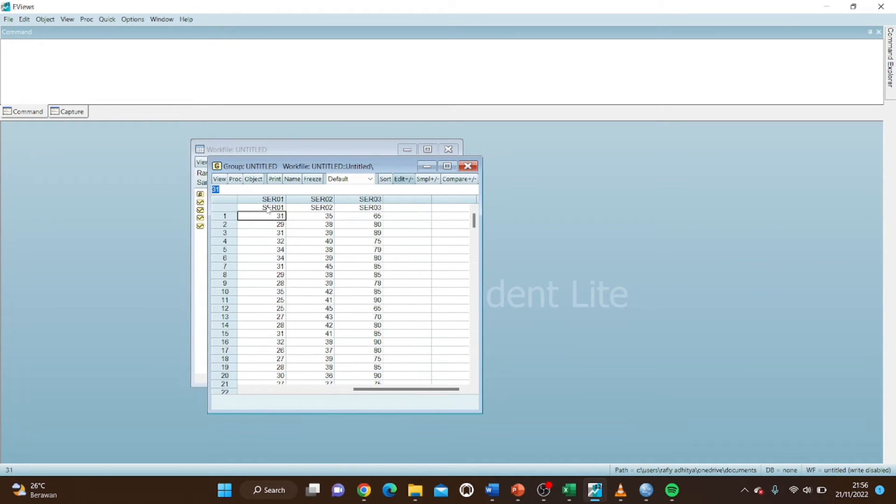
{"action": "left_click", "coordinate": [269, 209]}
{"action": "type", "text": "x"}
{"action": "key", "text": "BackSpace"}
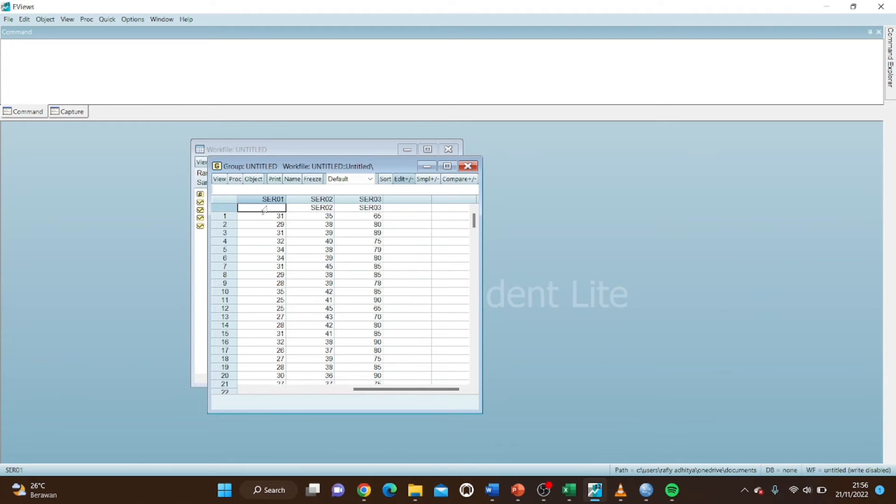
{"action": "type", "text": "X1"}
{"action": "key", "text": "Return"}
{"action": "key", "text": "Return"}
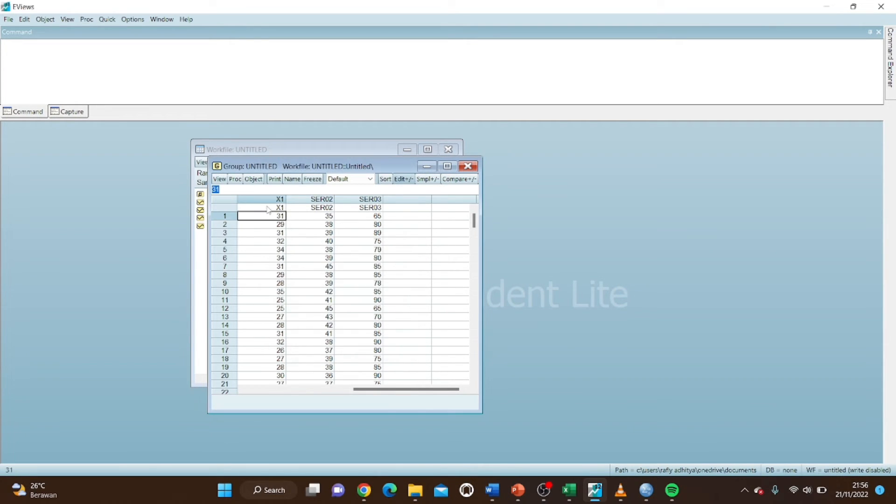
Rename the remaining series SER02 and SER03 as X2 and Y
{"action": "left_click", "coordinate": [313, 210]}
{"action": "type", "text": "X2"}
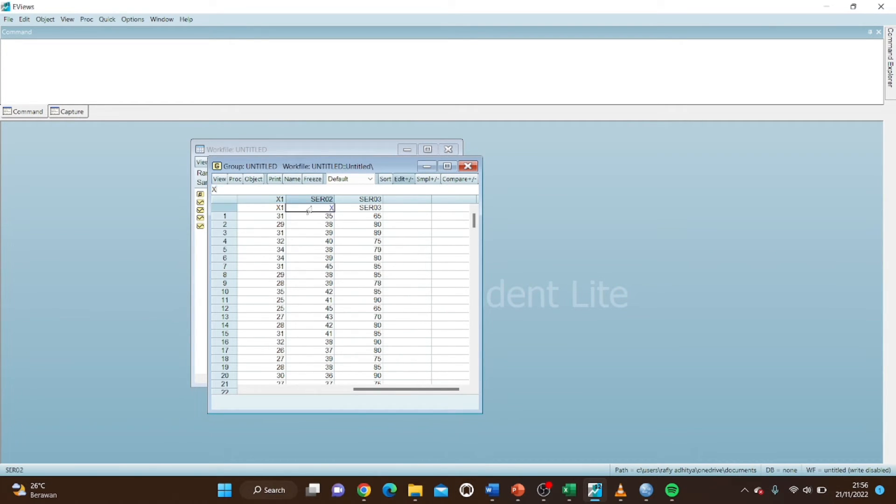
{"action": "key", "text": "Return"}
{"action": "key", "text": "Return"}
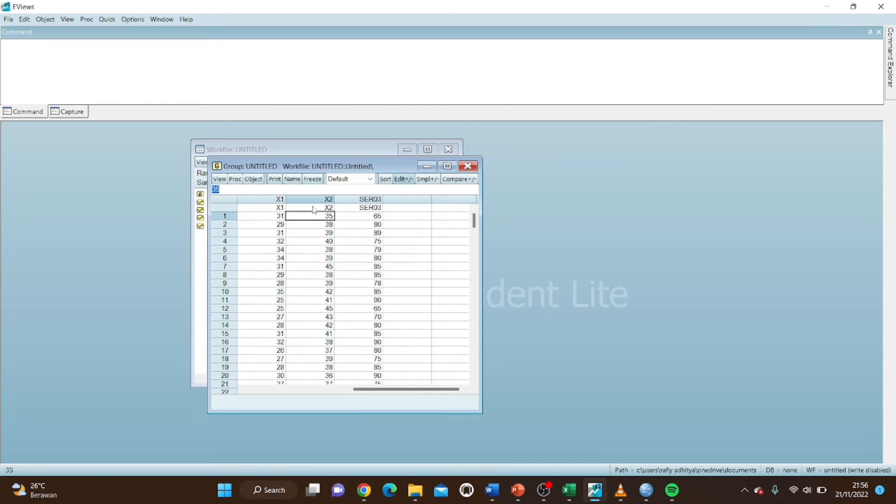
{"action": "left_click", "coordinate": [352, 211]}
{"action": "type", "text": "Y"}
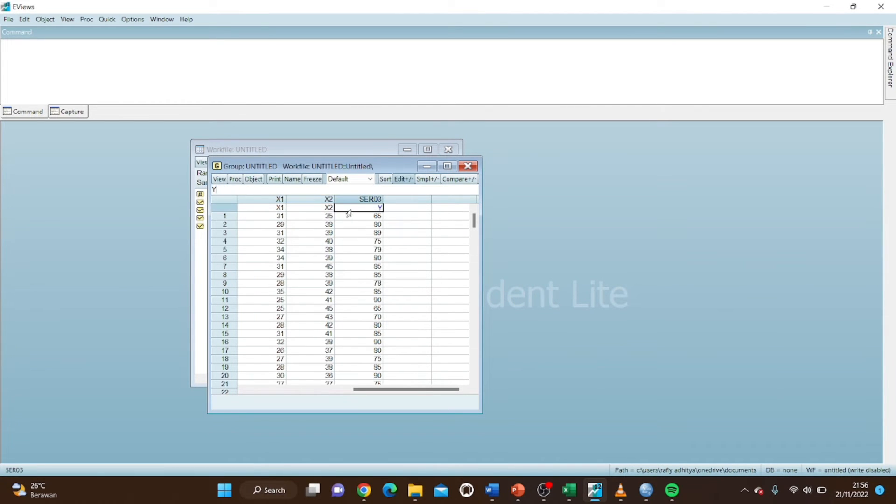
{"action": "key", "text": "Return"}
{"action": "key", "text": "Return"}
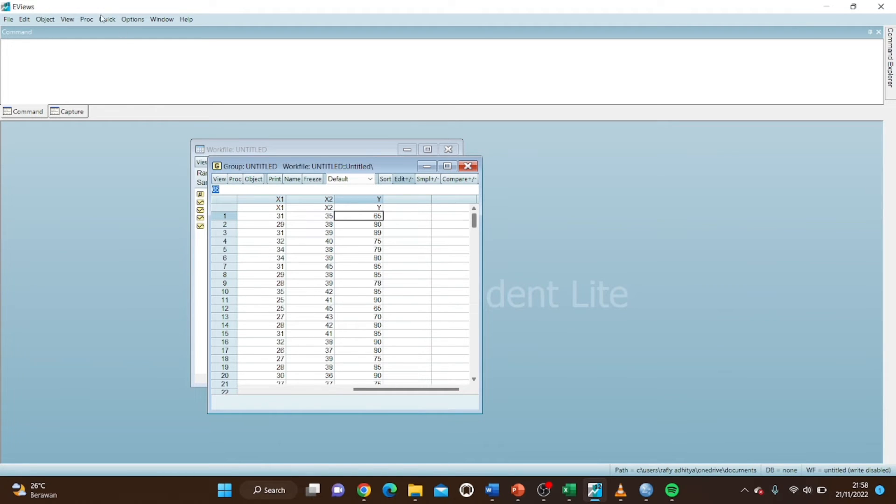
Estimate the equation Y C X1 X2 by Least Squares over sample 1 30 and place its output window beside the data group
{"action": "left_click", "coordinate": [107, 19]}
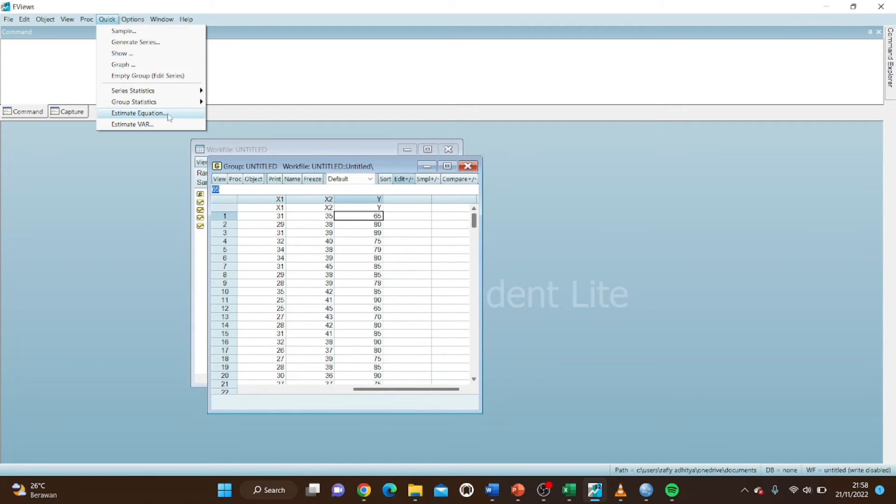
{"action": "left_click", "coordinate": [170, 116]}
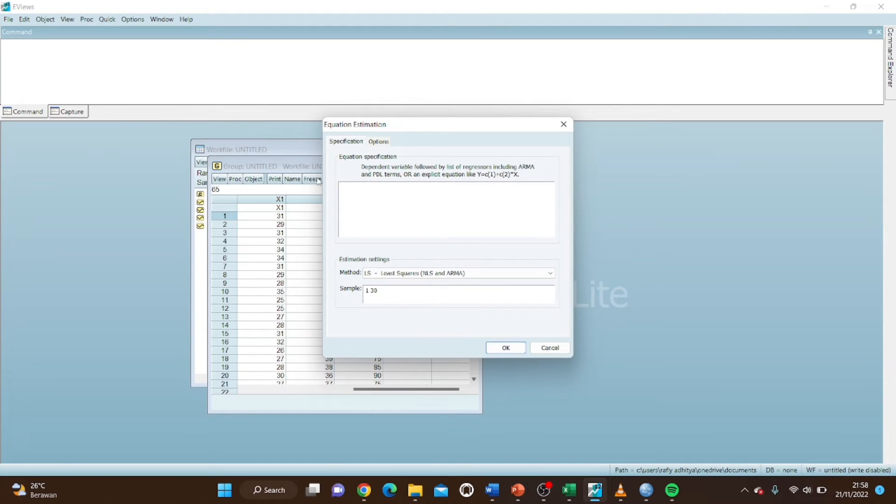
{"action": "type", "text": "Y C X1 X2"}
{"action": "left_click", "coordinate": [499, 352]}
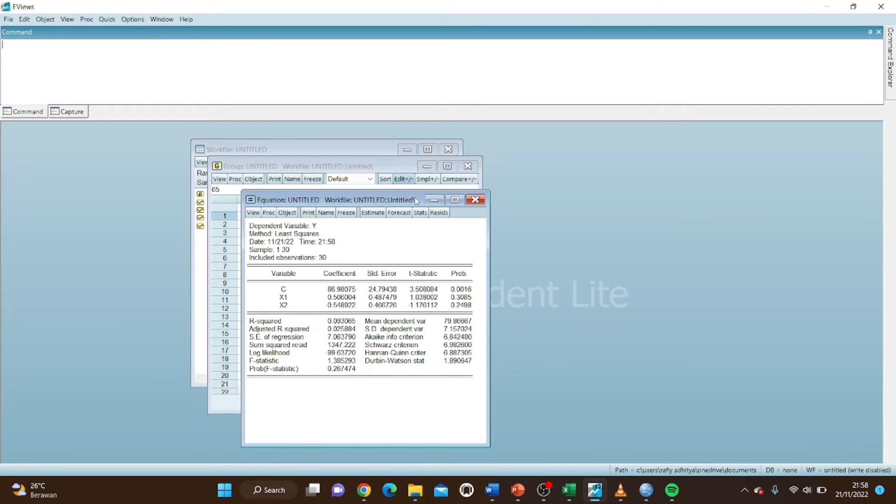
{"action": "left_click_drag", "start_coordinate": [417, 200], "coordinate": [676, 145]}
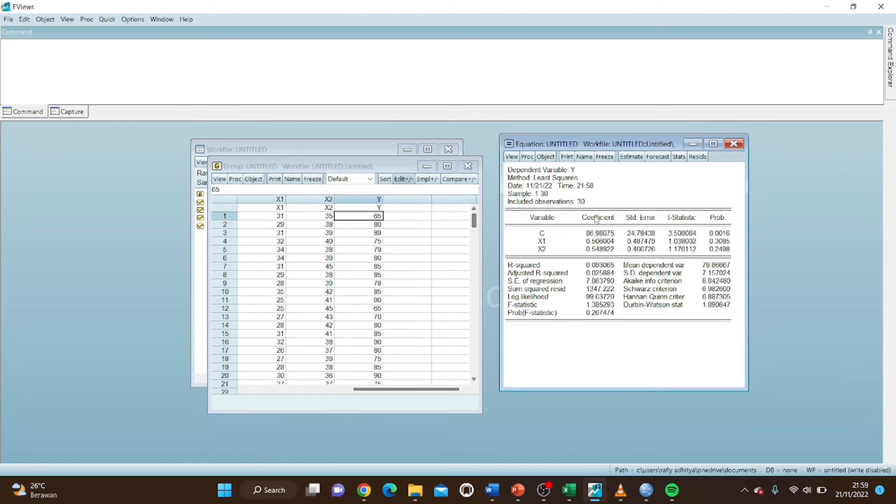
Run the Histogram - Normality Test on the equation's residuals
{"action": "left_click", "coordinate": [510, 157]}
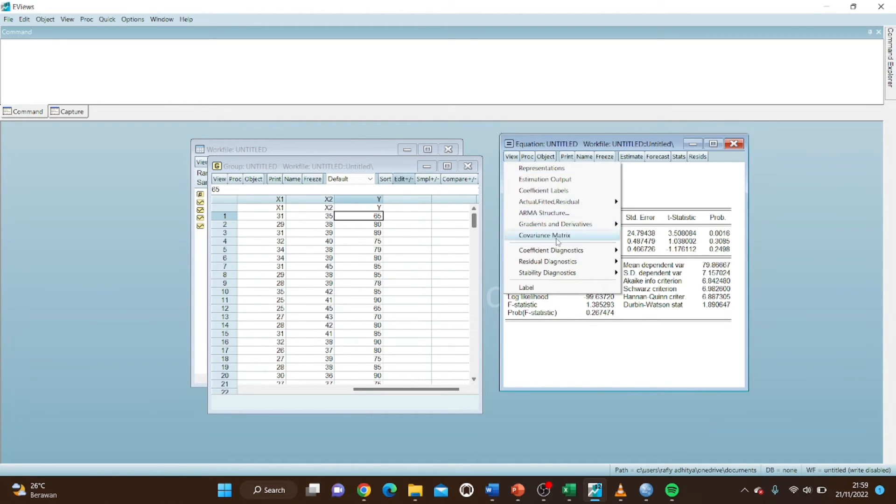
{"action": "mouse_move", "coordinate": [547, 264]}
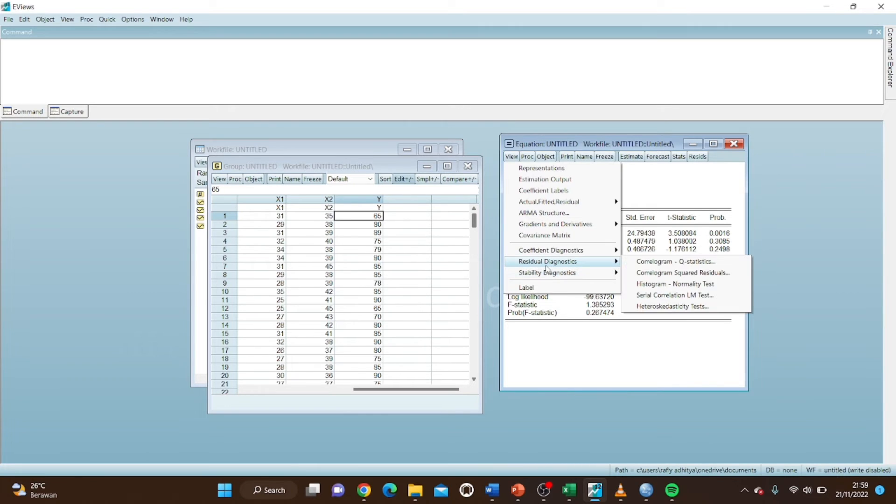
{"action": "left_click", "coordinate": [678, 286]}
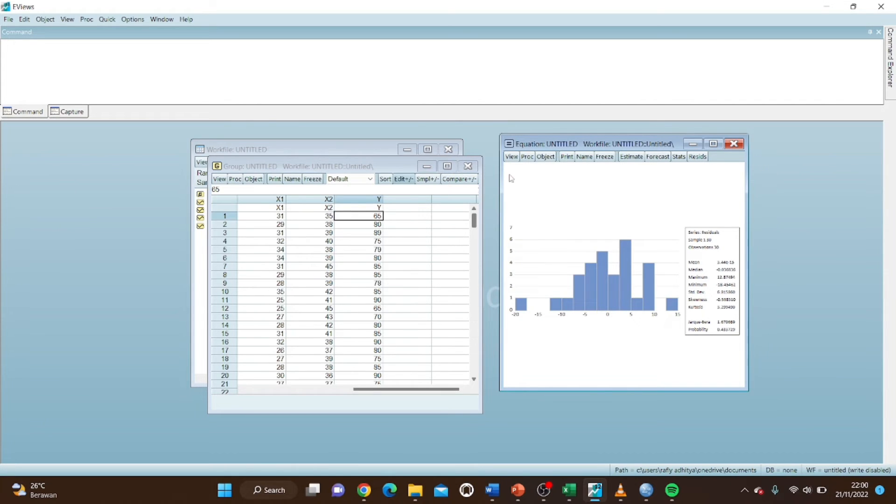
Run the White heteroskedasticity test with cross terms on the equation and highlight its test statistics
{"action": "left_click", "coordinate": [512, 158]}
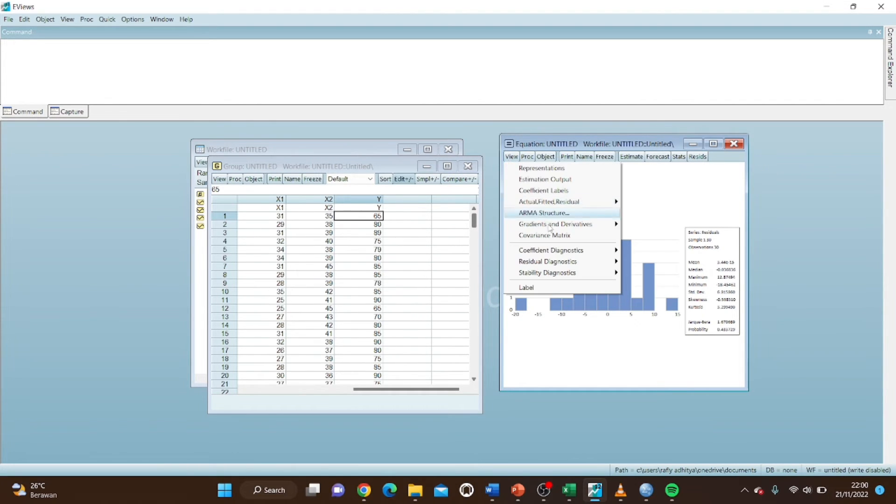
{"action": "mouse_move", "coordinate": [561, 265]}
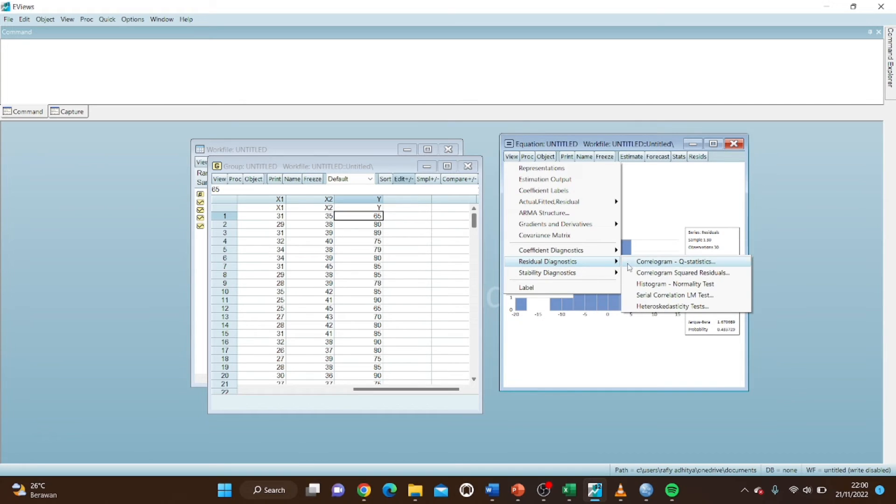
{"action": "left_click", "coordinate": [668, 307]}
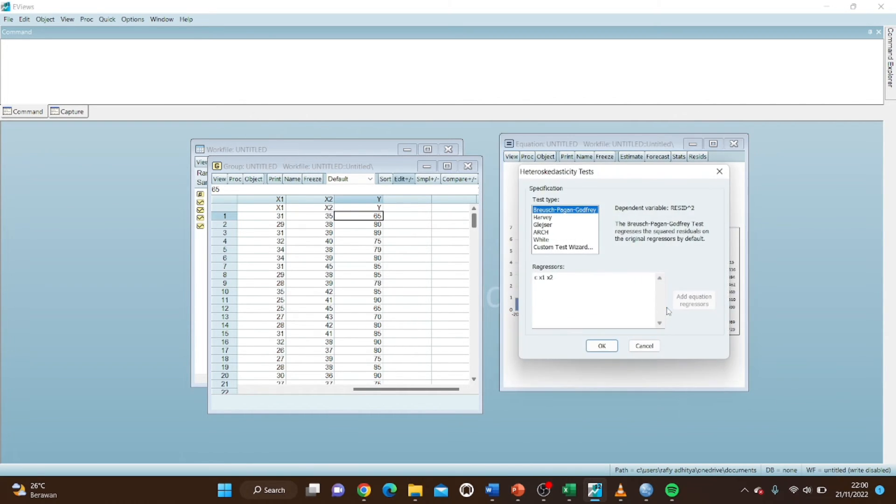
{"action": "left_click", "coordinate": [549, 240]}
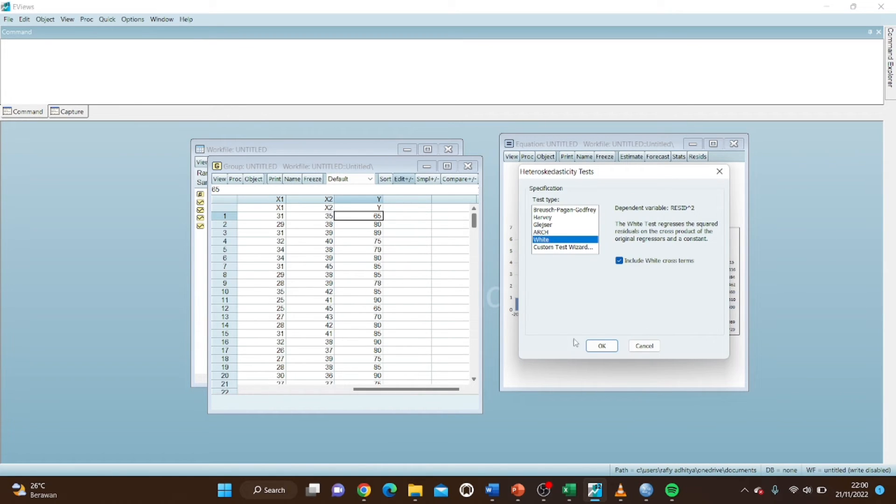
{"action": "left_click", "coordinate": [601, 346]}
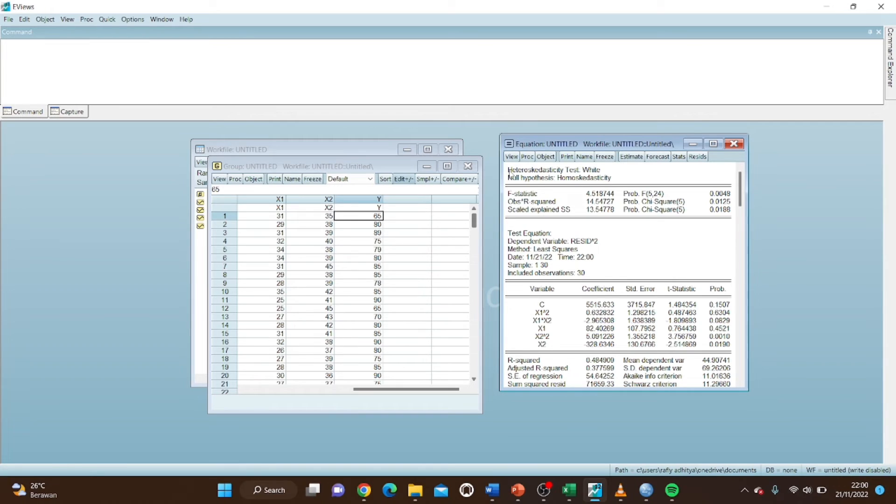
{"action": "left_click_drag", "start_coordinate": [508, 171], "coordinate": [761, 219]}
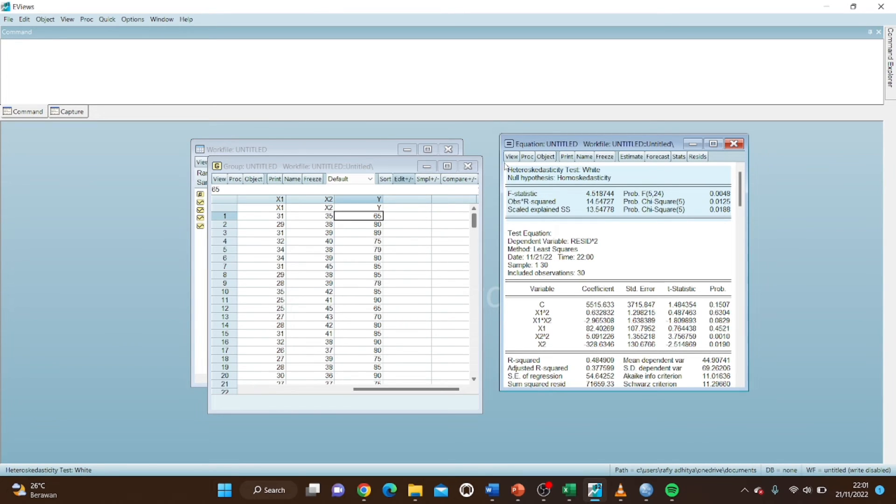
Run the Serial Correlation LM Test on the equation with 2 lags and highlight its test statistics
{"action": "left_click", "coordinate": [512, 157]}
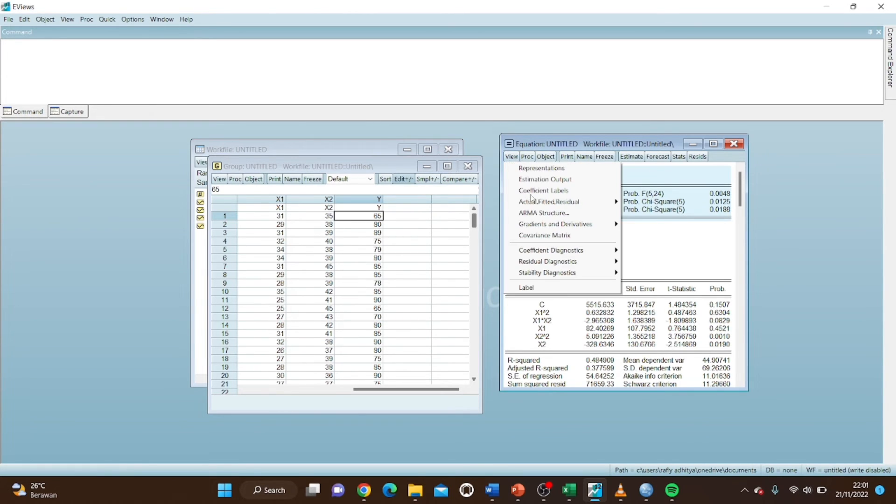
{"action": "mouse_move", "coordinate": [568, 265]}
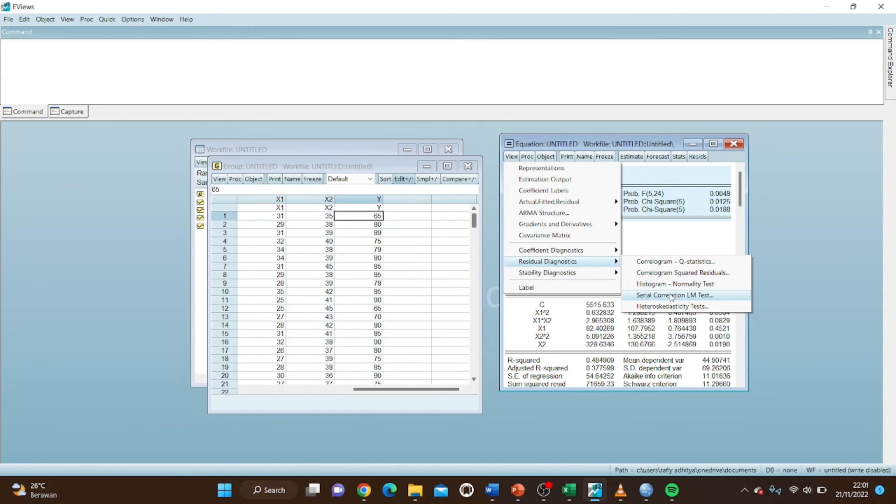
{"action": "left_click", "coordinate": [672, 296]}
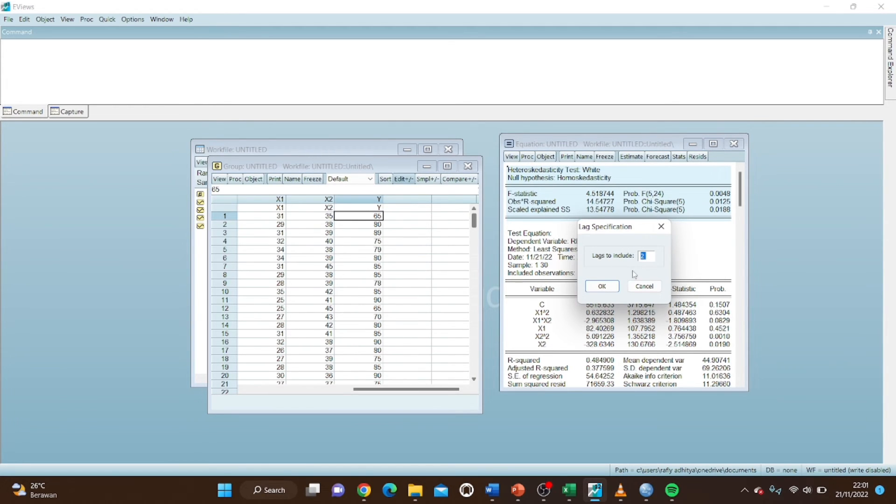
{"action": "left_click", "coordinate": [602, 287]}
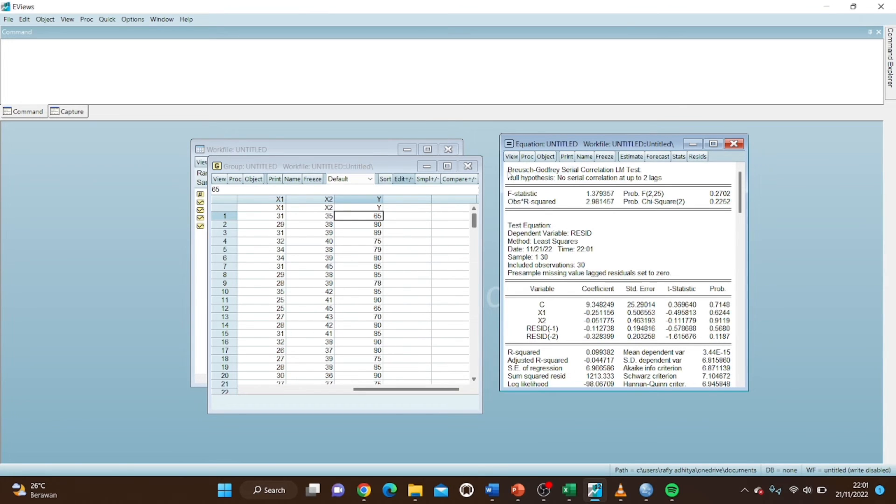
{"action": "left_click_drag", "start_coordinate": [508, 169], "coordinate": [742, 211]}
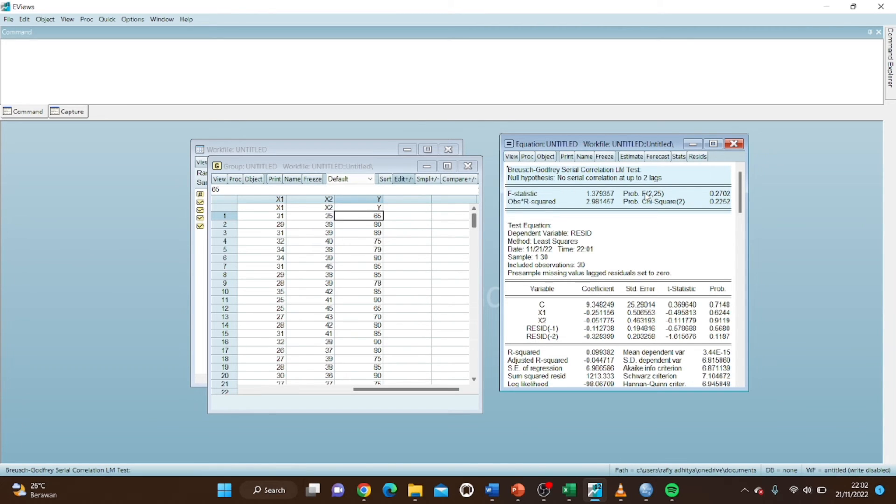
Produce a correlation matrix of X1, X2 and Y from the group, without covariances, and minimize the group window after viewing it
{"action": "left_click", "coordinate": [259, 170]}
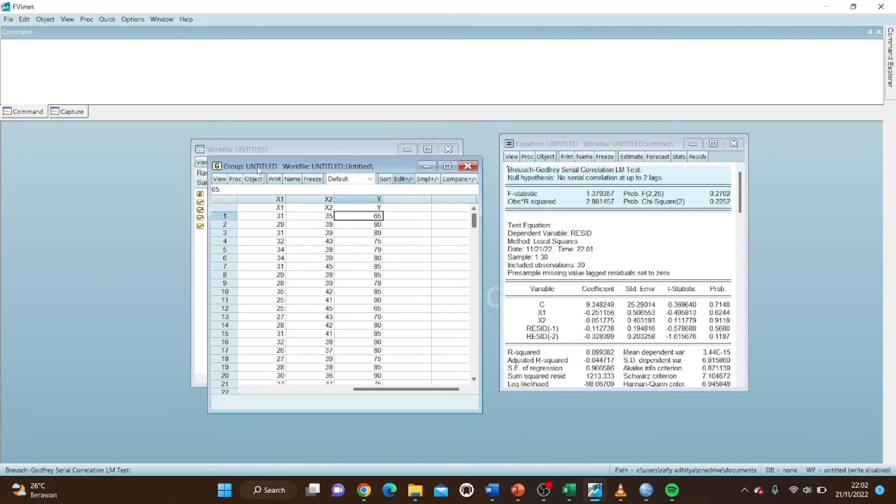
{"action": "left_click", "coordinate": [220, 179]}
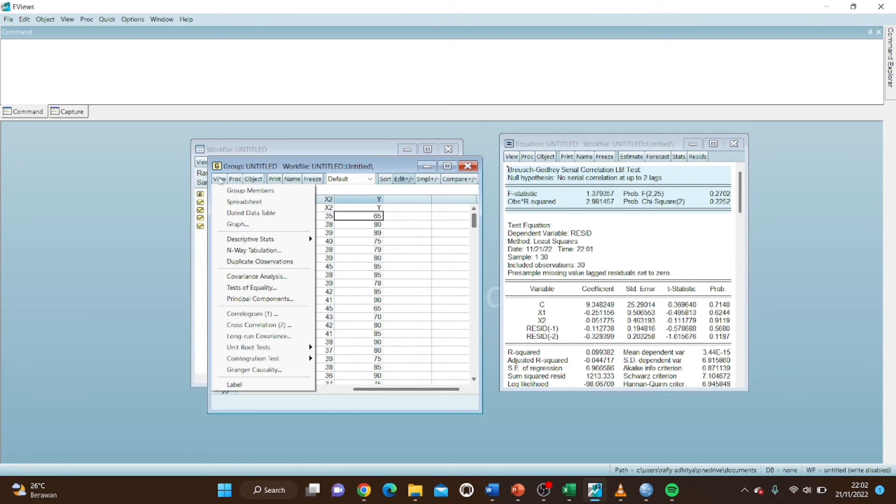
{"action": "left_click", "coordinate": [292, 278]}
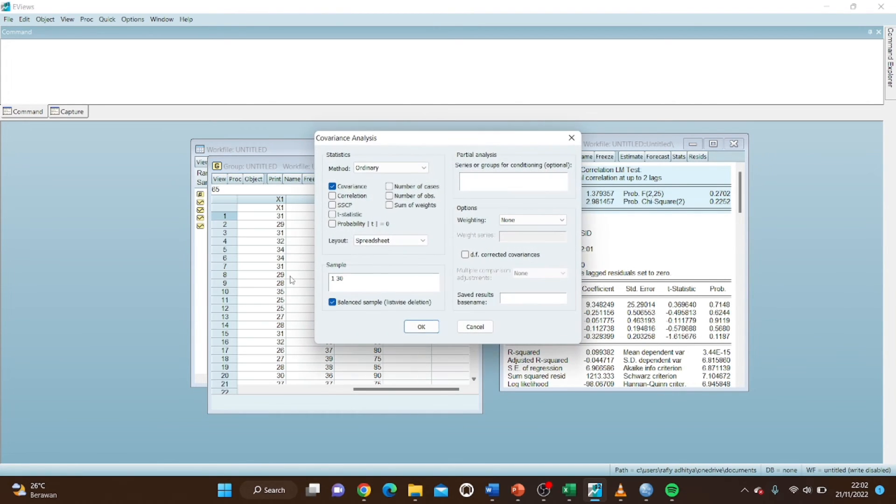
{"action": "left_click", "coordinate": [333, 196]}
{"action": "left_click", "coordinate": [332, 186]}
{"action": "left_click", "coordinate": [422, 328]}
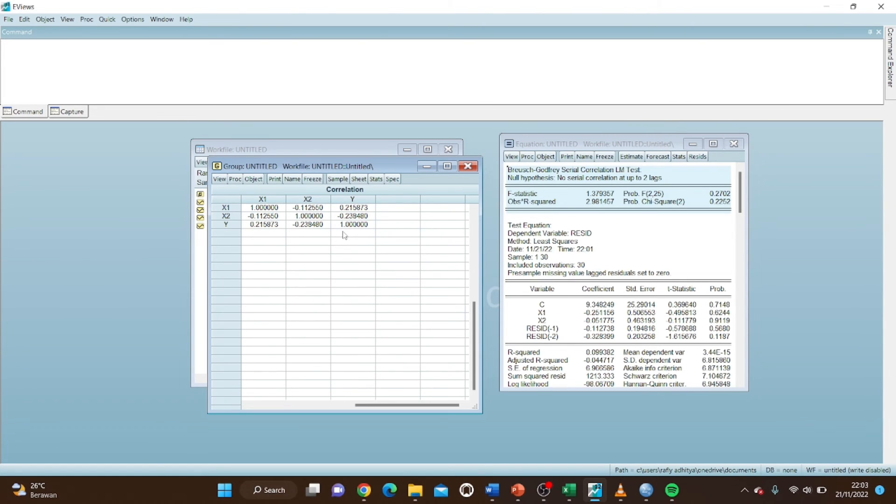
{"action": "left_click", "coordinate": [425, 168]}
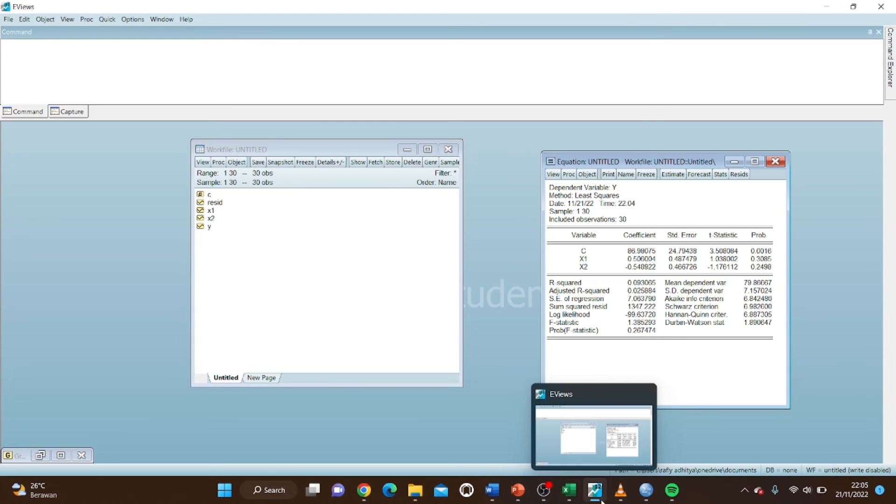
Switch to the SPSS output viewer beside the EViews equation and compare the Model Summary's R Square figures with the EViews results
{"action": "mouse_move", "coordinate": [647, 491]}
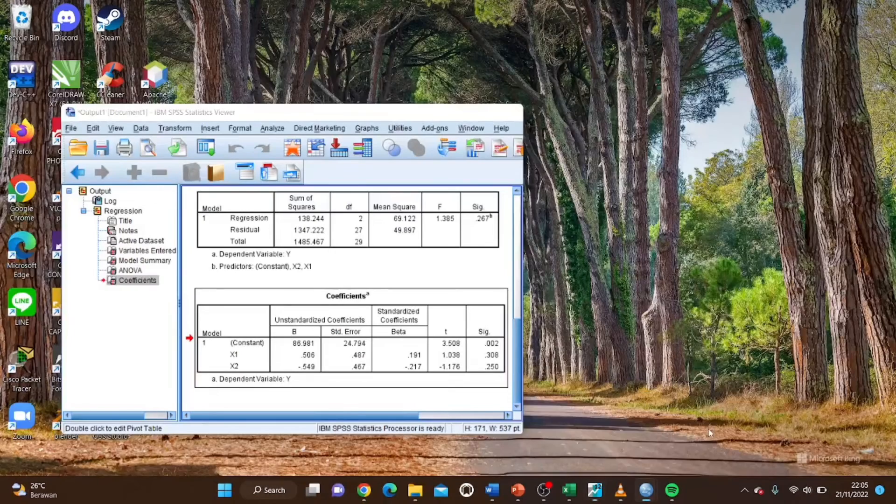
{"action": "left_click", "coordinate": [710, 433]}
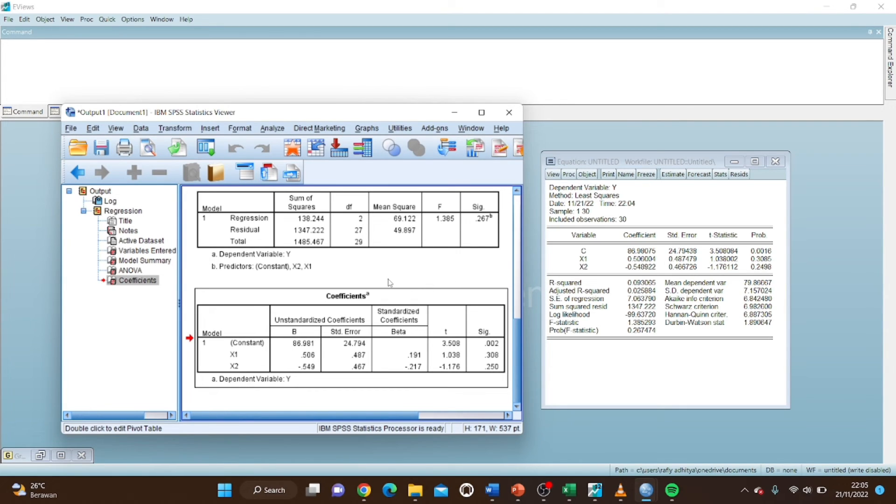
{"action": "scroll", "coordinate": [391, 288], "scroll_direction": "up", "scroll_amount": 5}
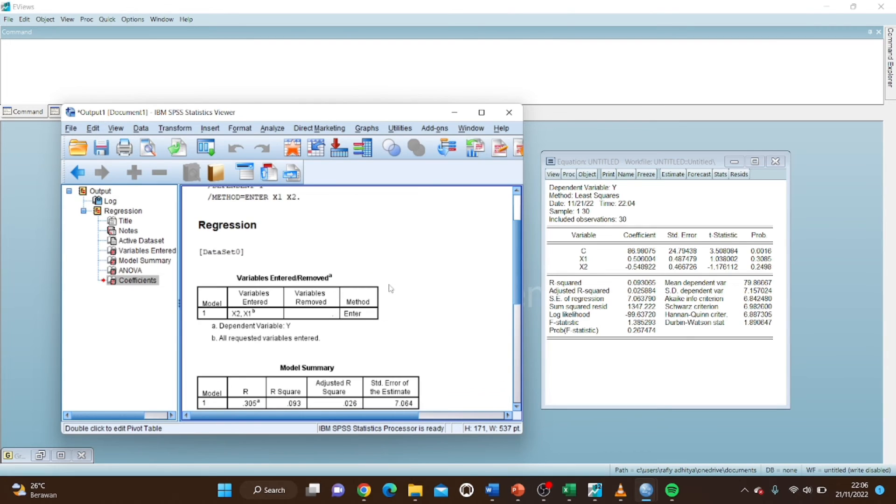
{"action": "scroll", "coordinate": [391, 288], "scroll_direction": "down", "scroll_amount": 3}
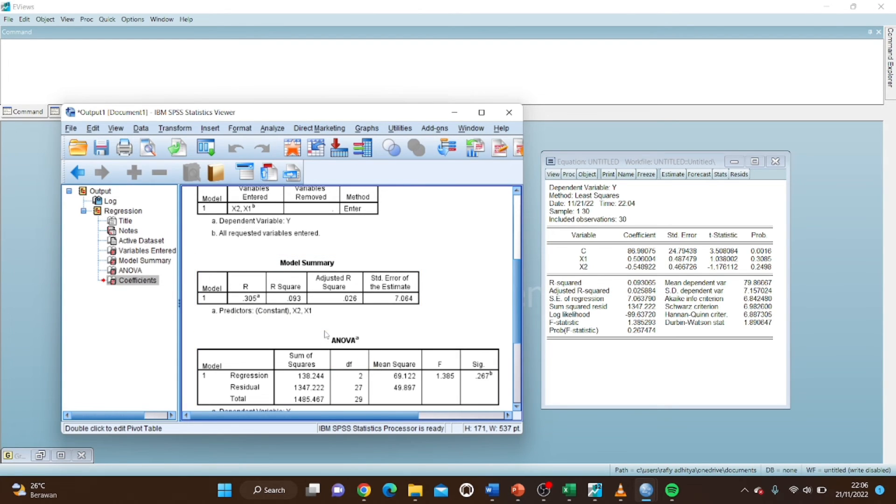
Compare the F test in the SPSS ANOVA table and the t tests in the Coefficients table with the EViews equation output
{"action": "scroll", "coordinate": [325, 334], "scroll_direction": "down", "scroll_amount": 3}
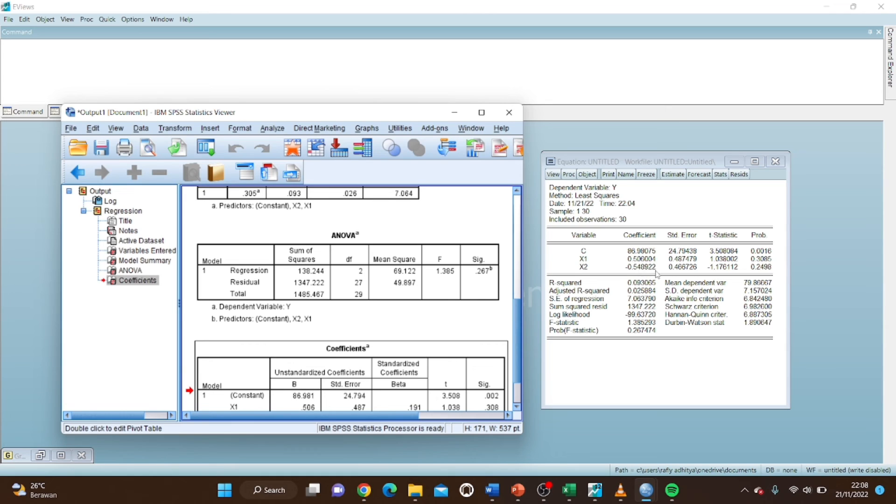
{"action": "left_click", "coordinate": [457, 286]}
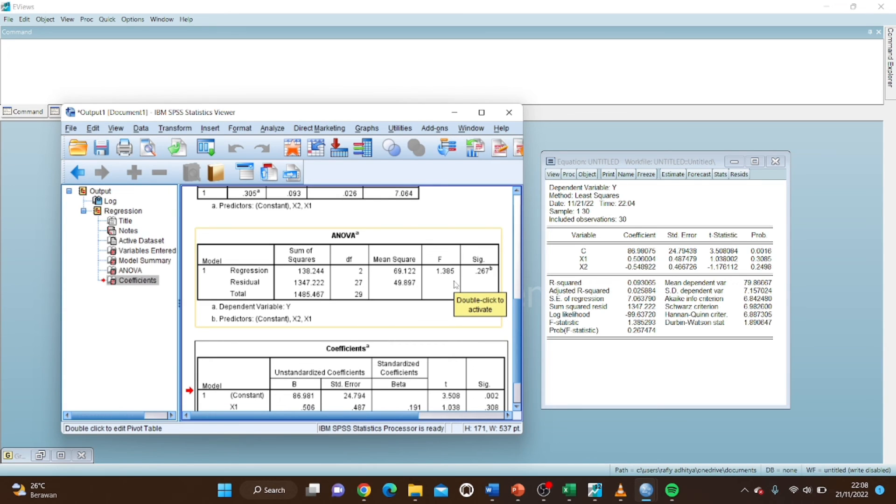
{"action": "scroll", "coordinate": [456, 284], "scroll_direction": "down", "scroll_amount": 2}
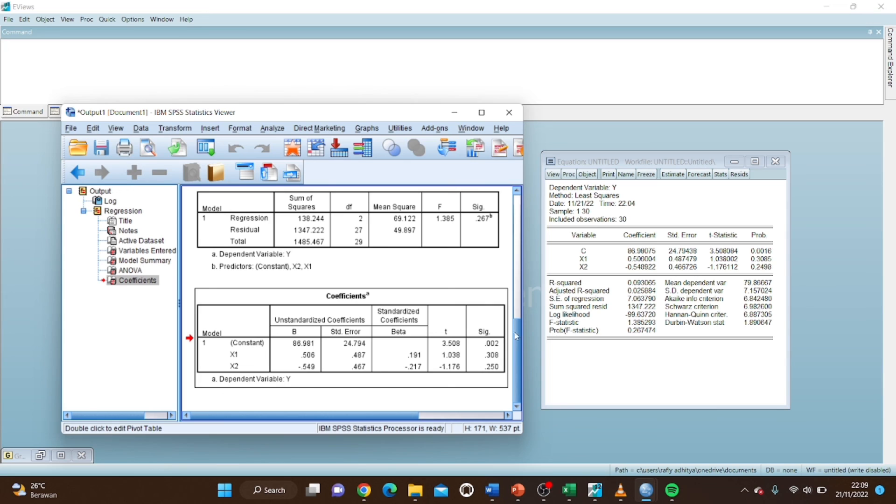
{"action": "left_click", "coordinate": [493, 337]}
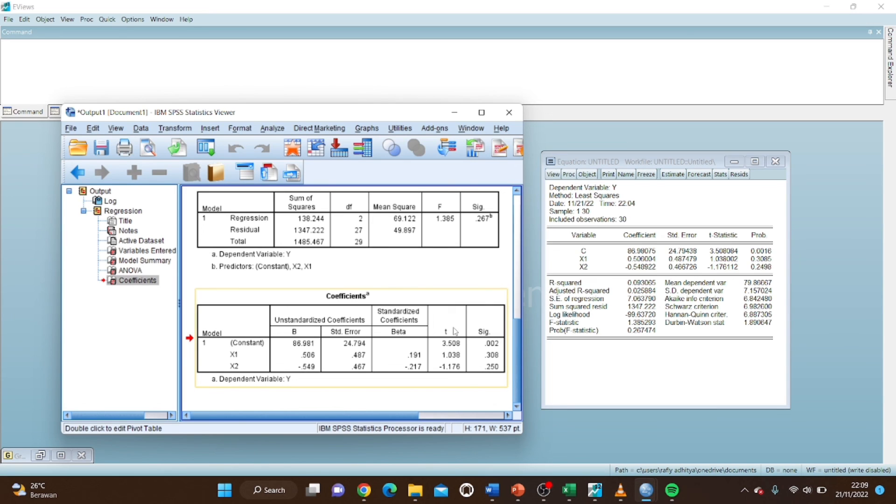